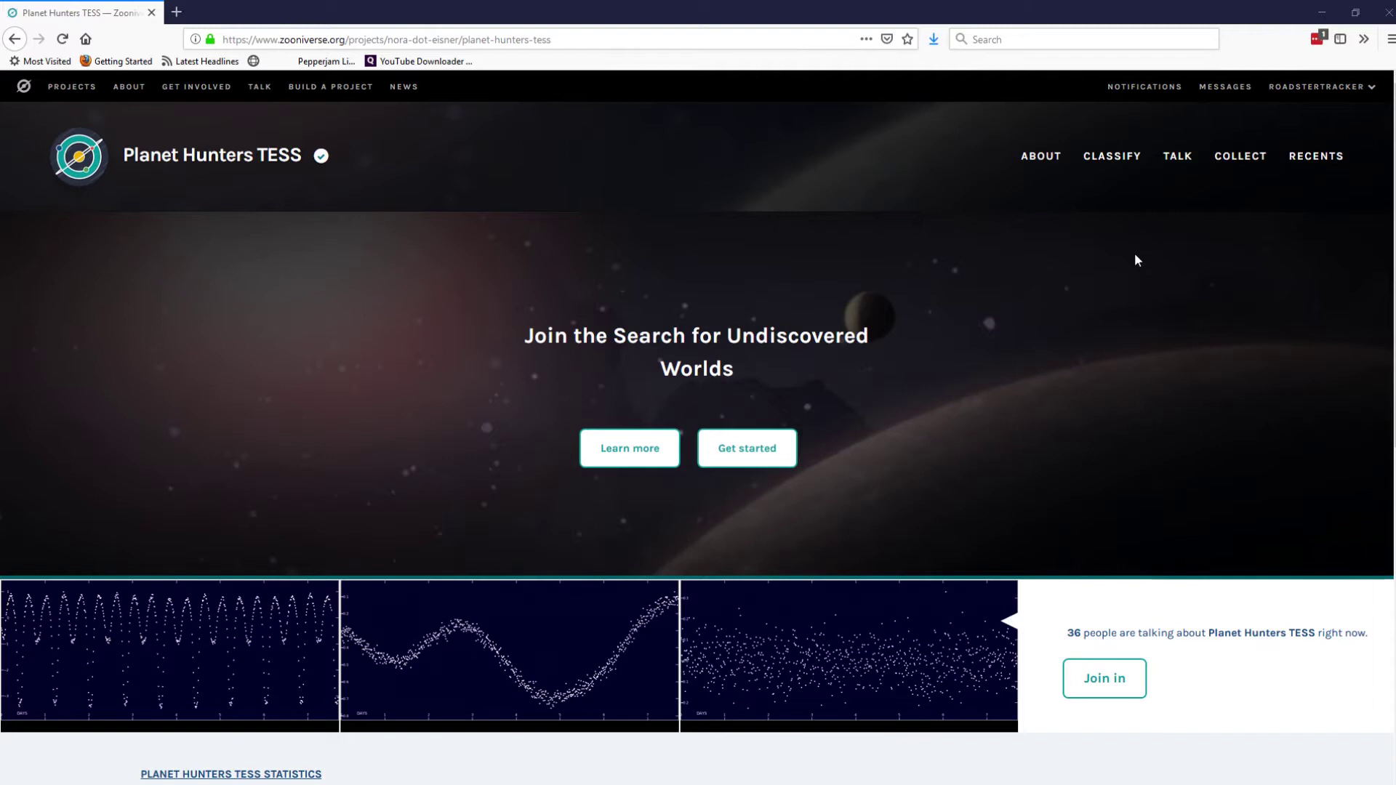
- Open the Classify page and submit the first two light curves with no transits marked
click(1110, 167)
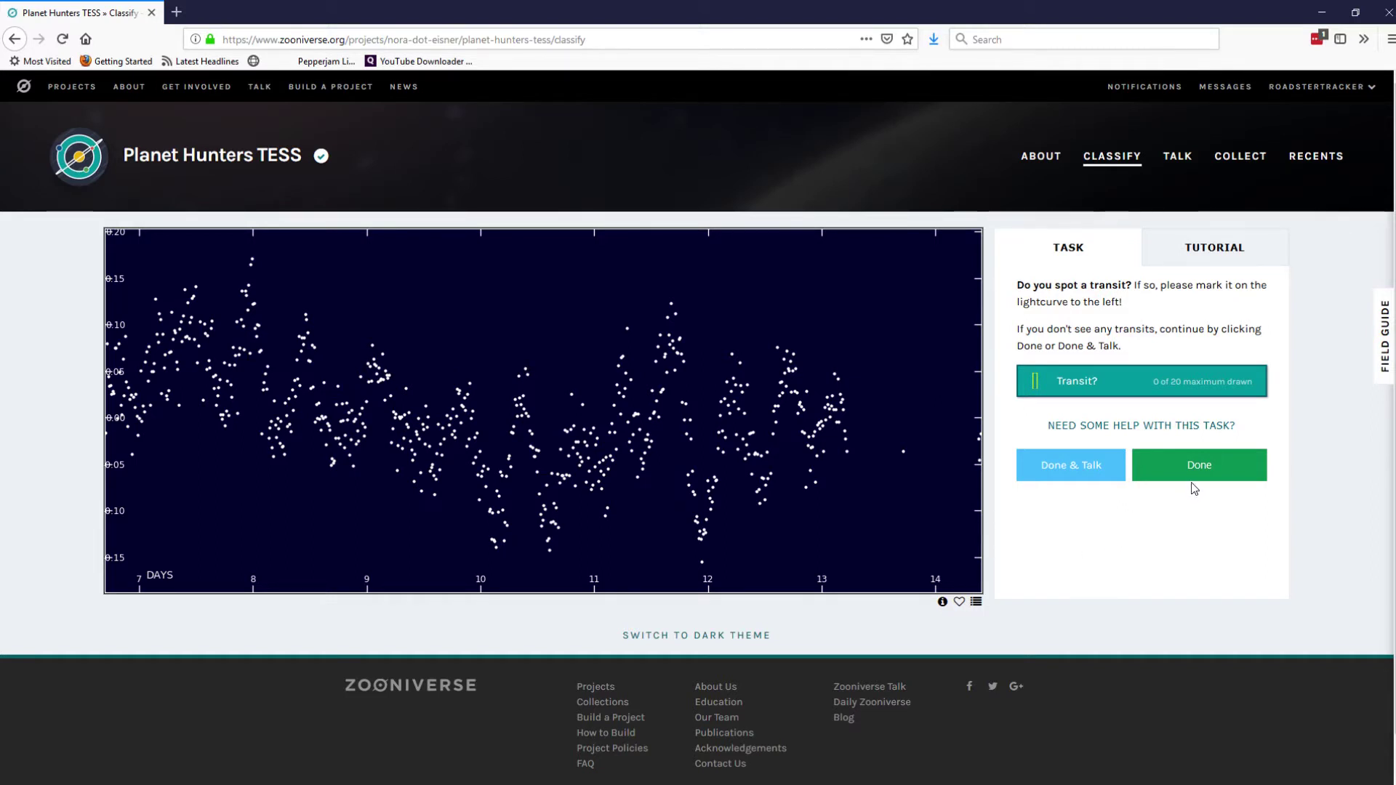
click(1237, 479)
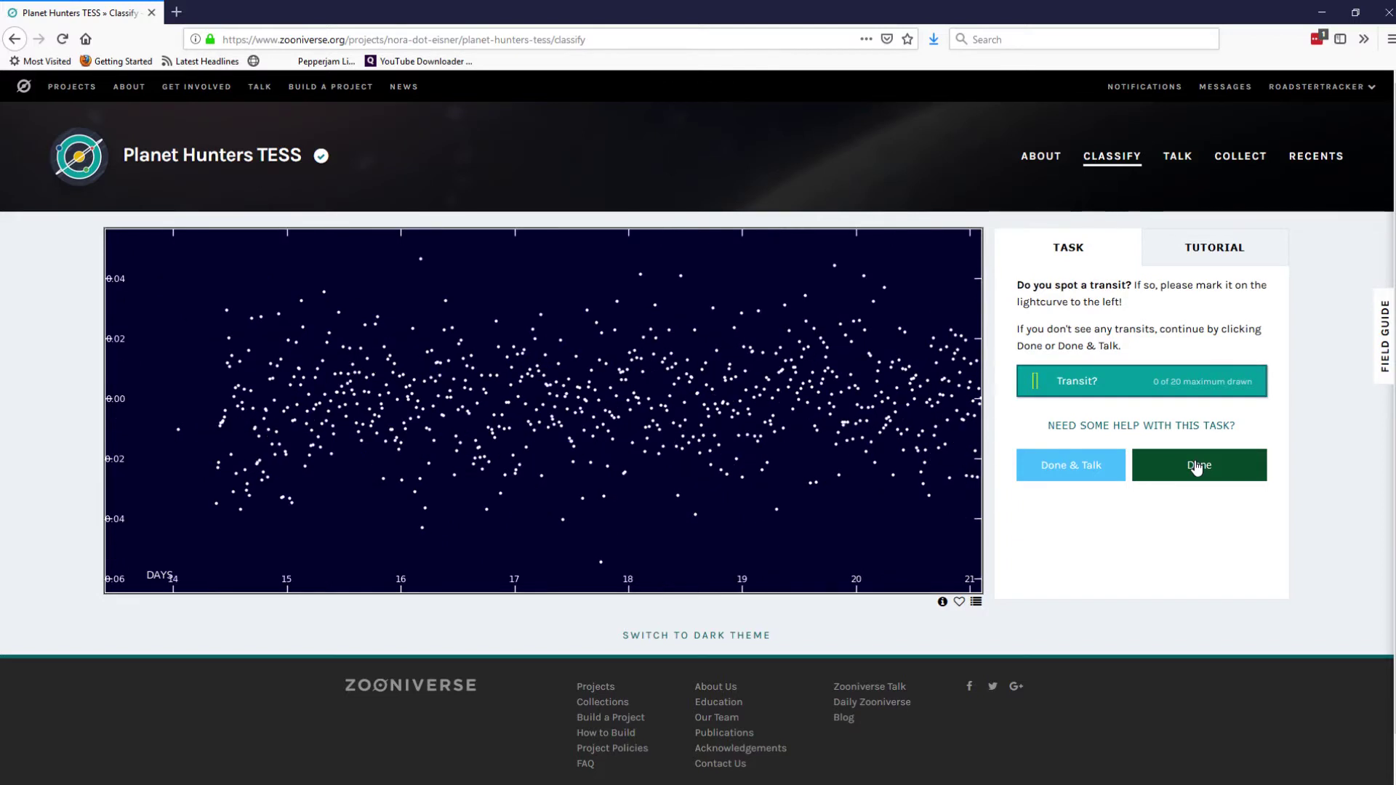
click(1195, 465)
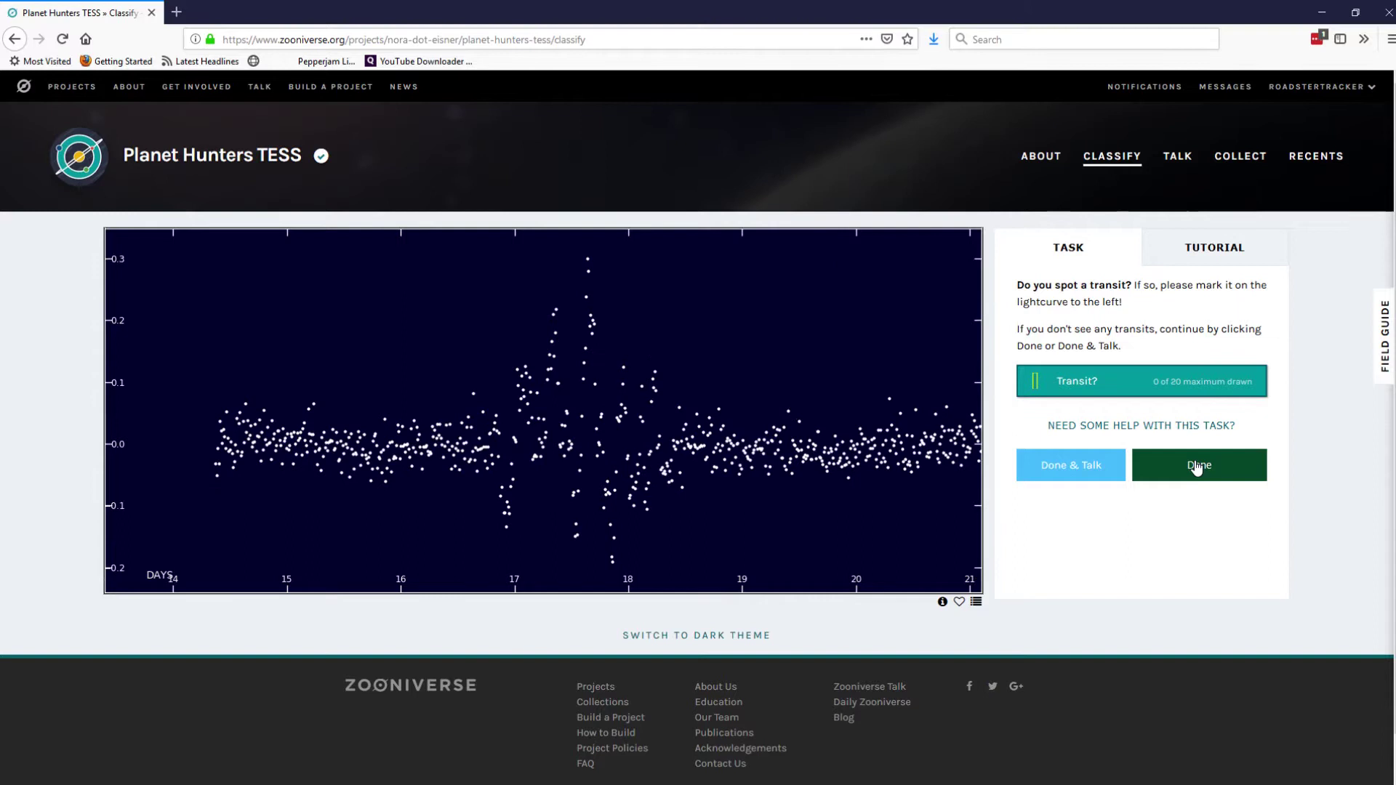
- Submit five more light curves unmarked, until the noisy days 21–27 curve appears
click(1196, 466)
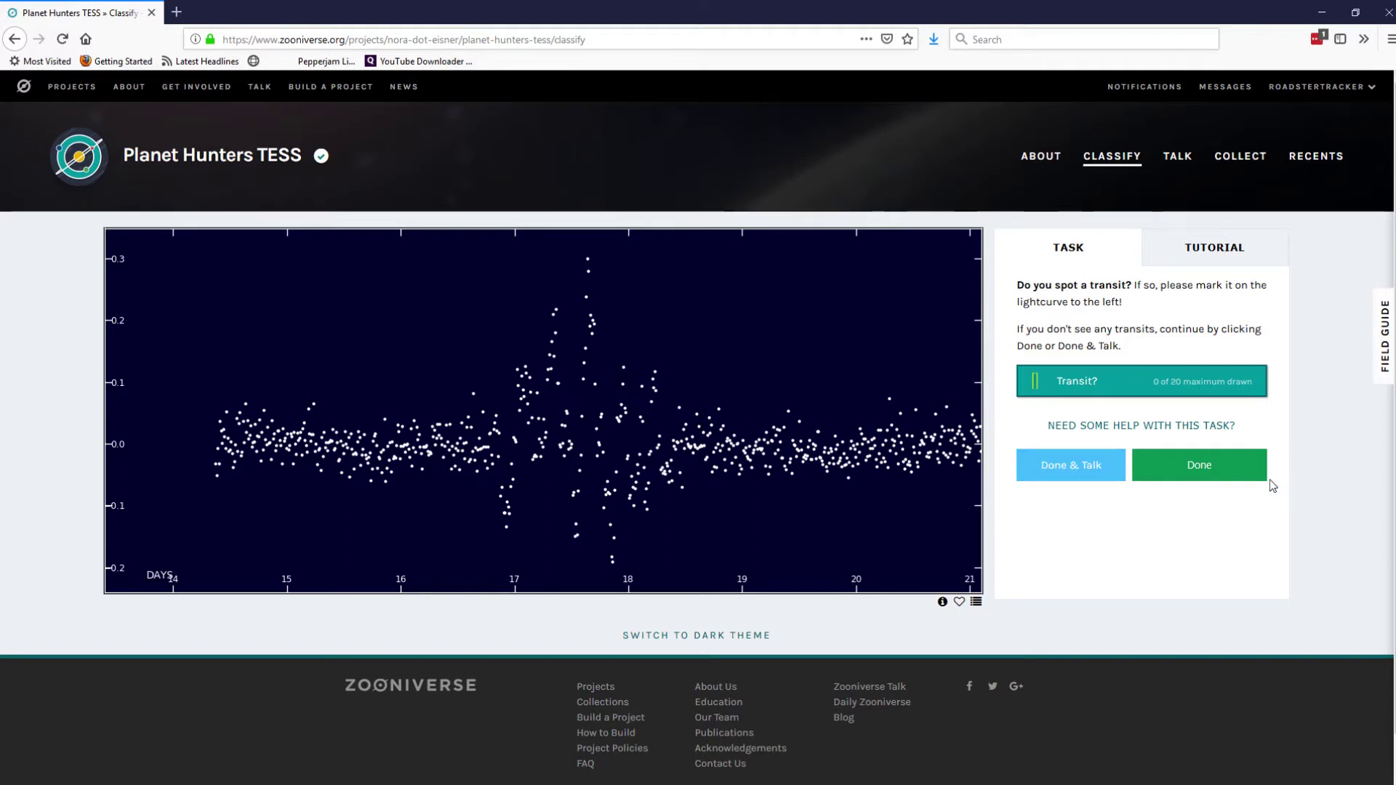
click(1205, 476)
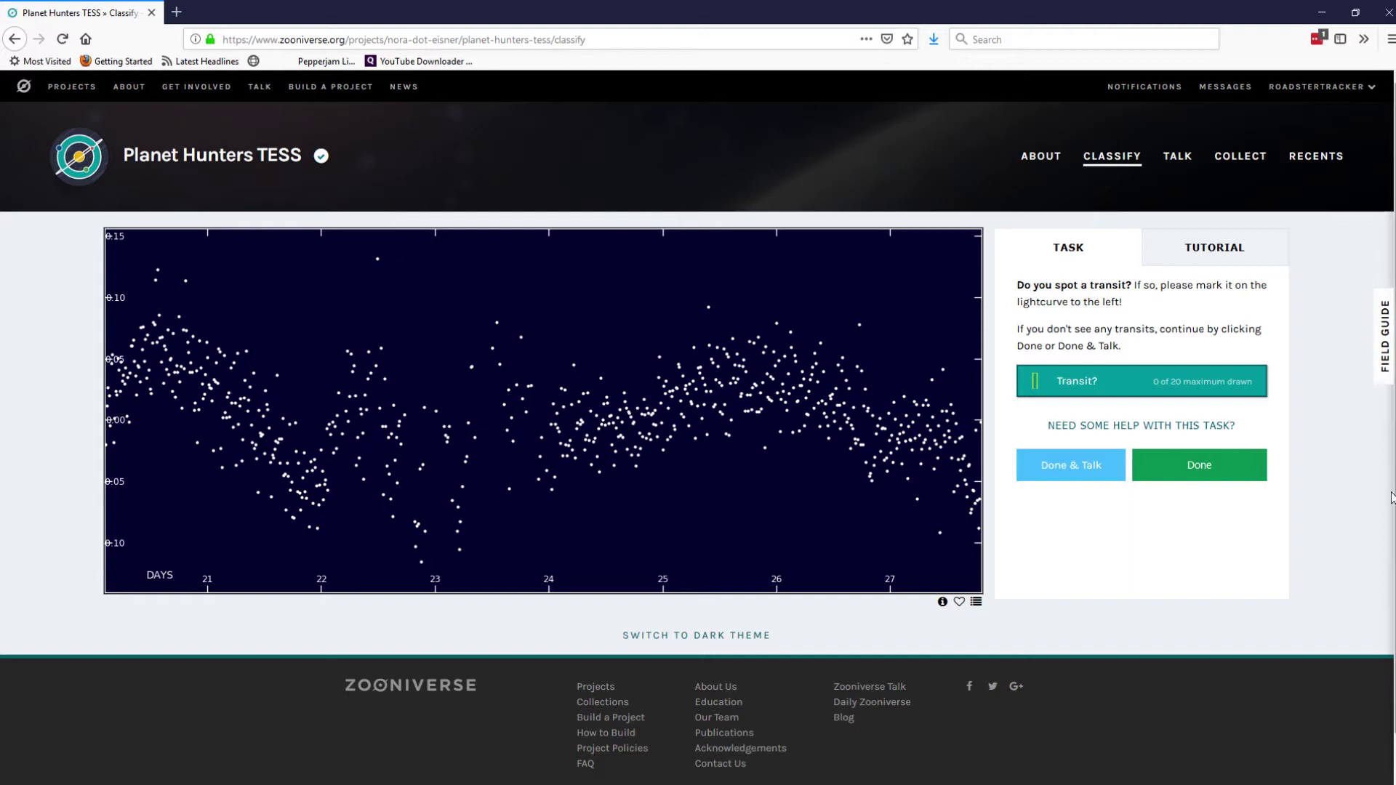
click(1185, 469)
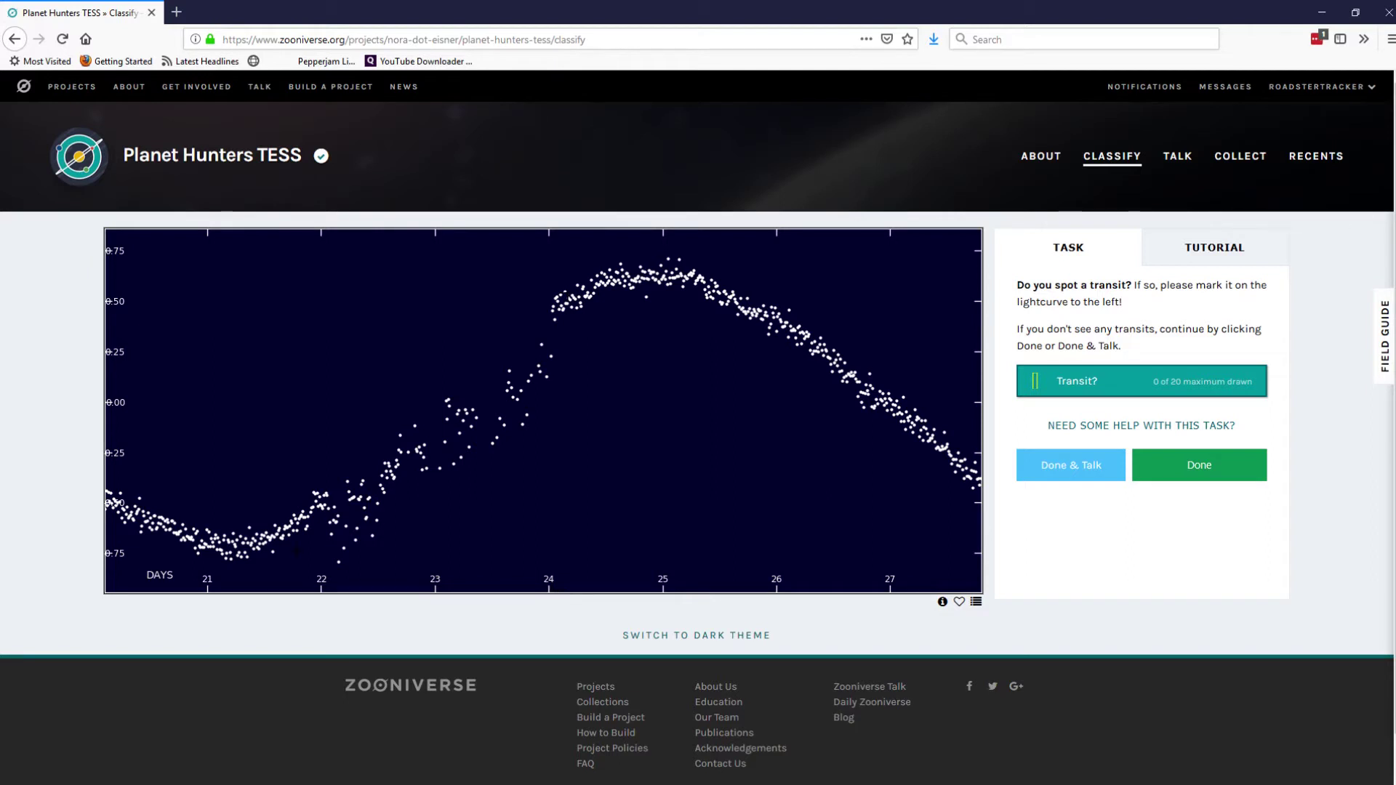
click(1186, 469)
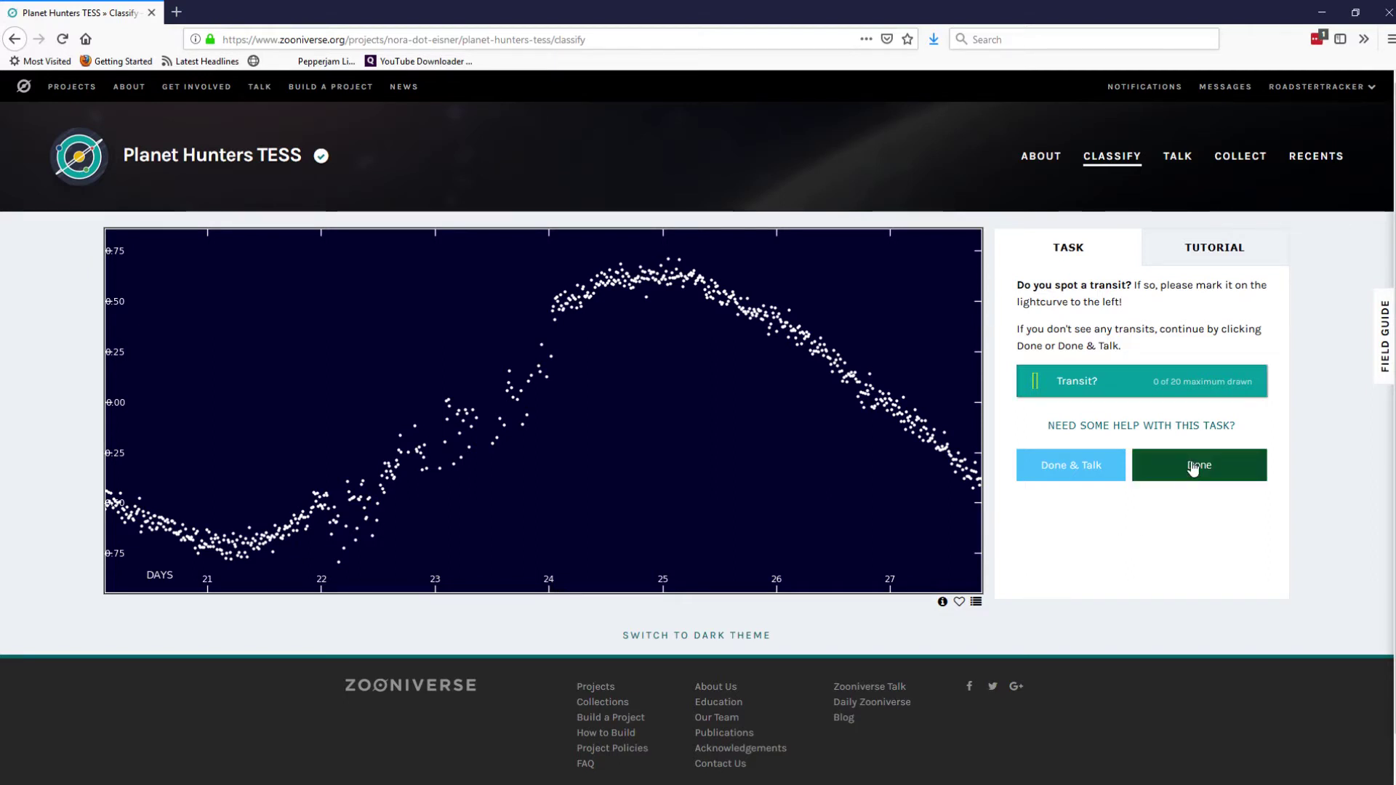
click(1192, 469)
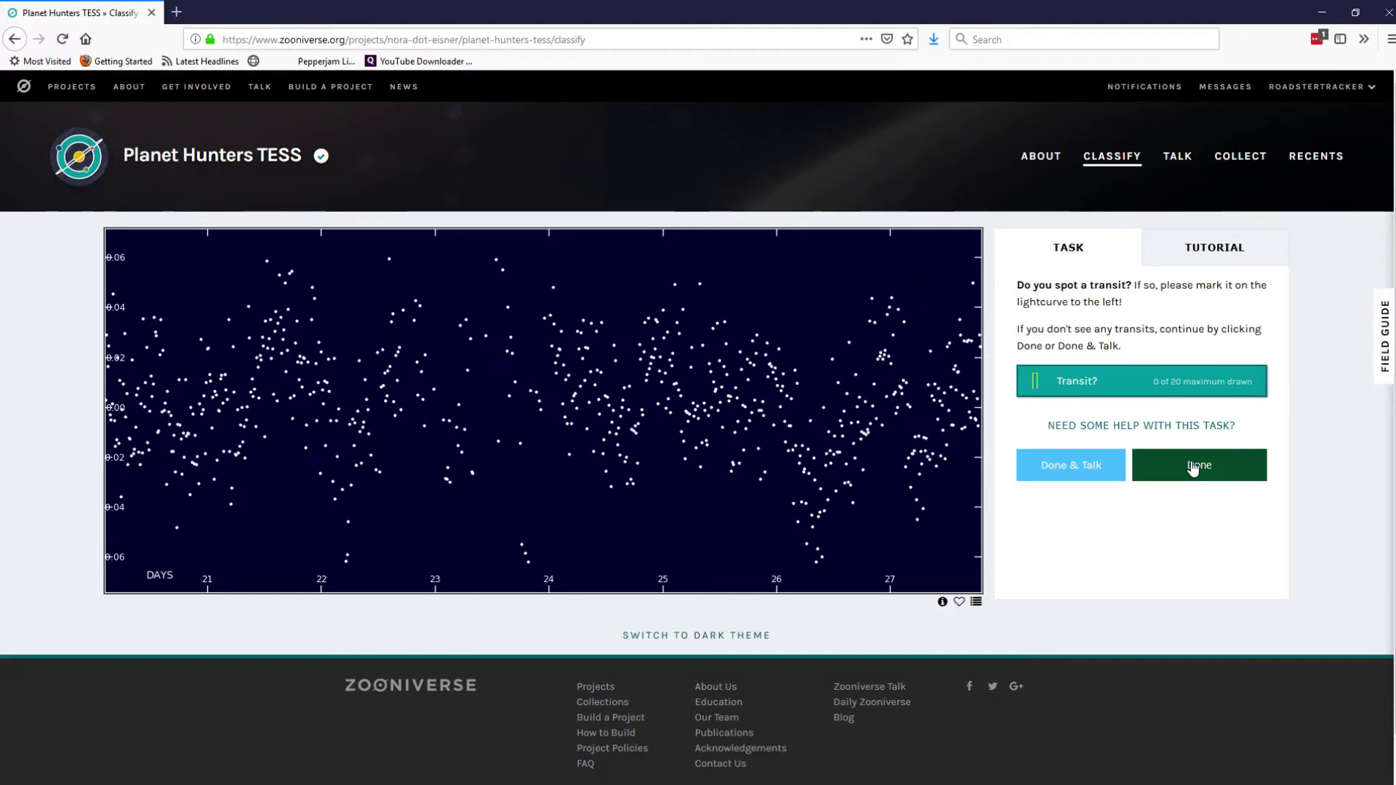
- Box the dip just before day 24 as a transit and submit the curve
drag(515, 390, 544, 390)
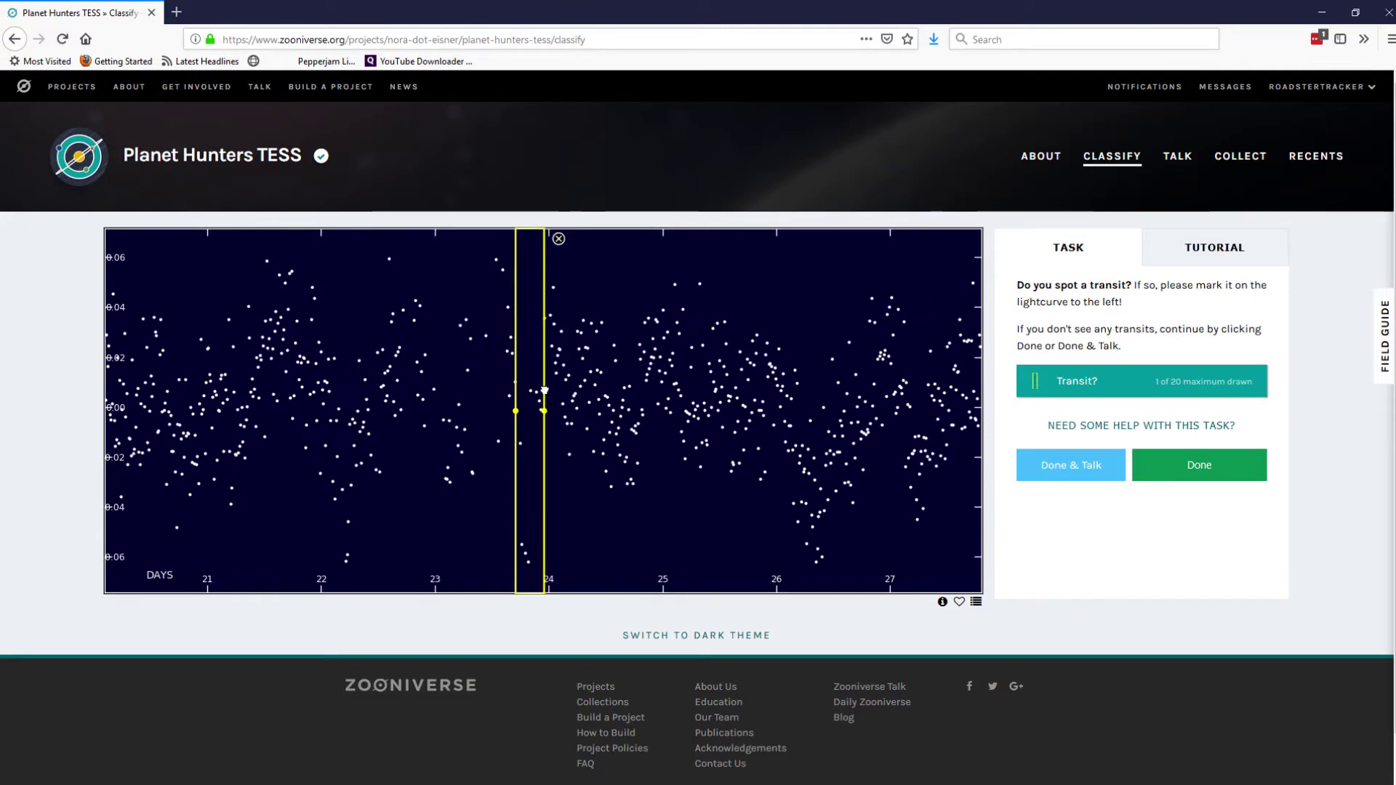
click(1183, 466)
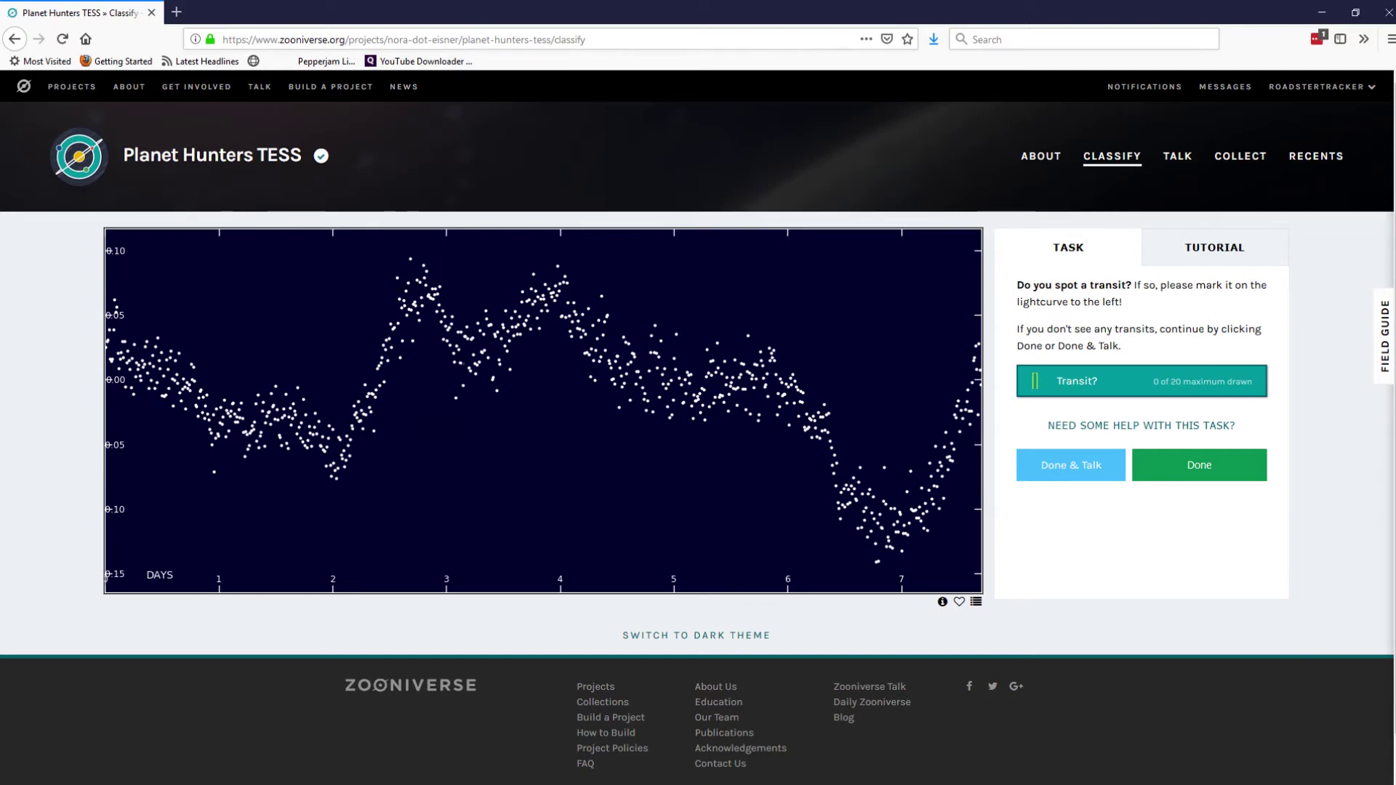
- Skip one curve, box dips at days 15.7, 17.6 and 19.5 and submit, then skip two more
click(1183, 465)
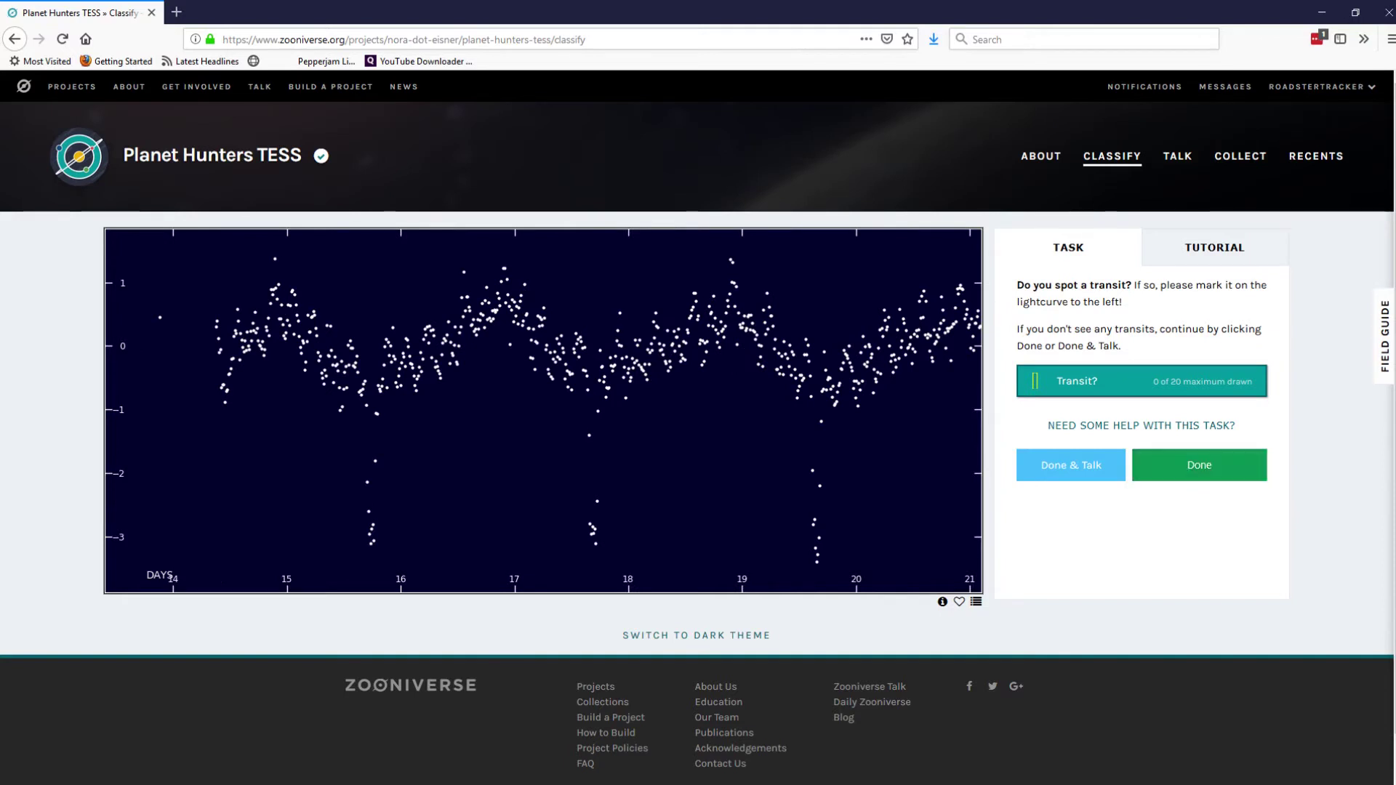
drag(356, 411, 385, 410)
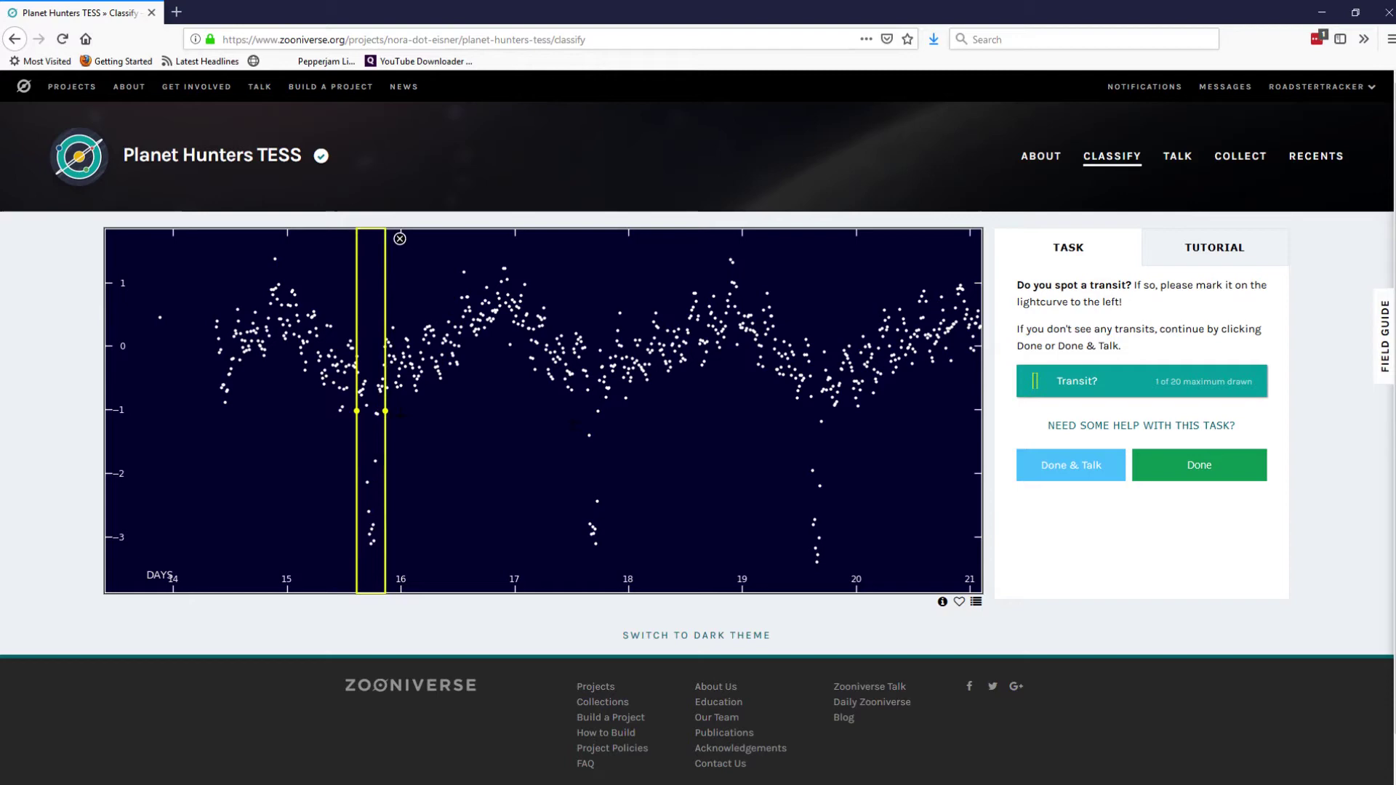
drag(577, 410, 604, 423)
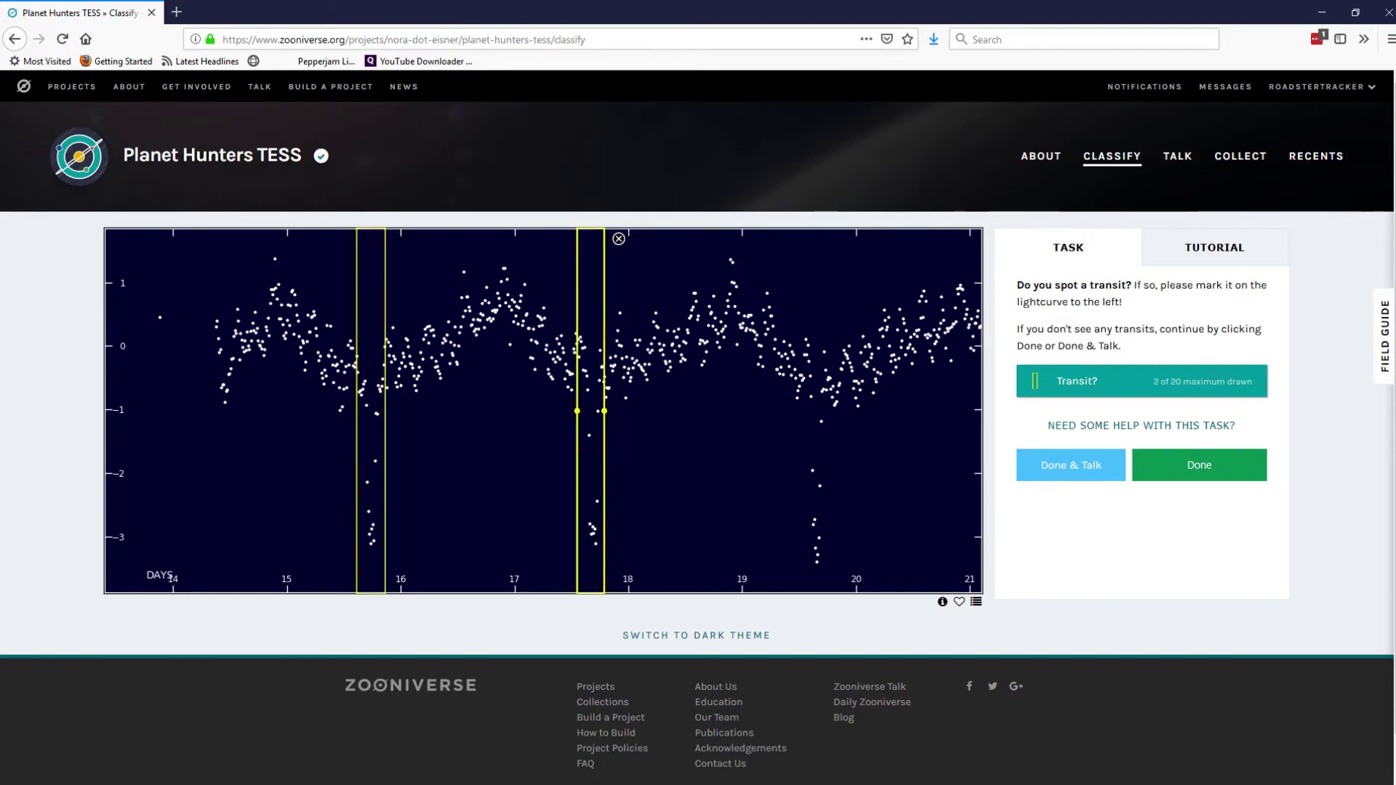
drag(801, 445, 826, 450)
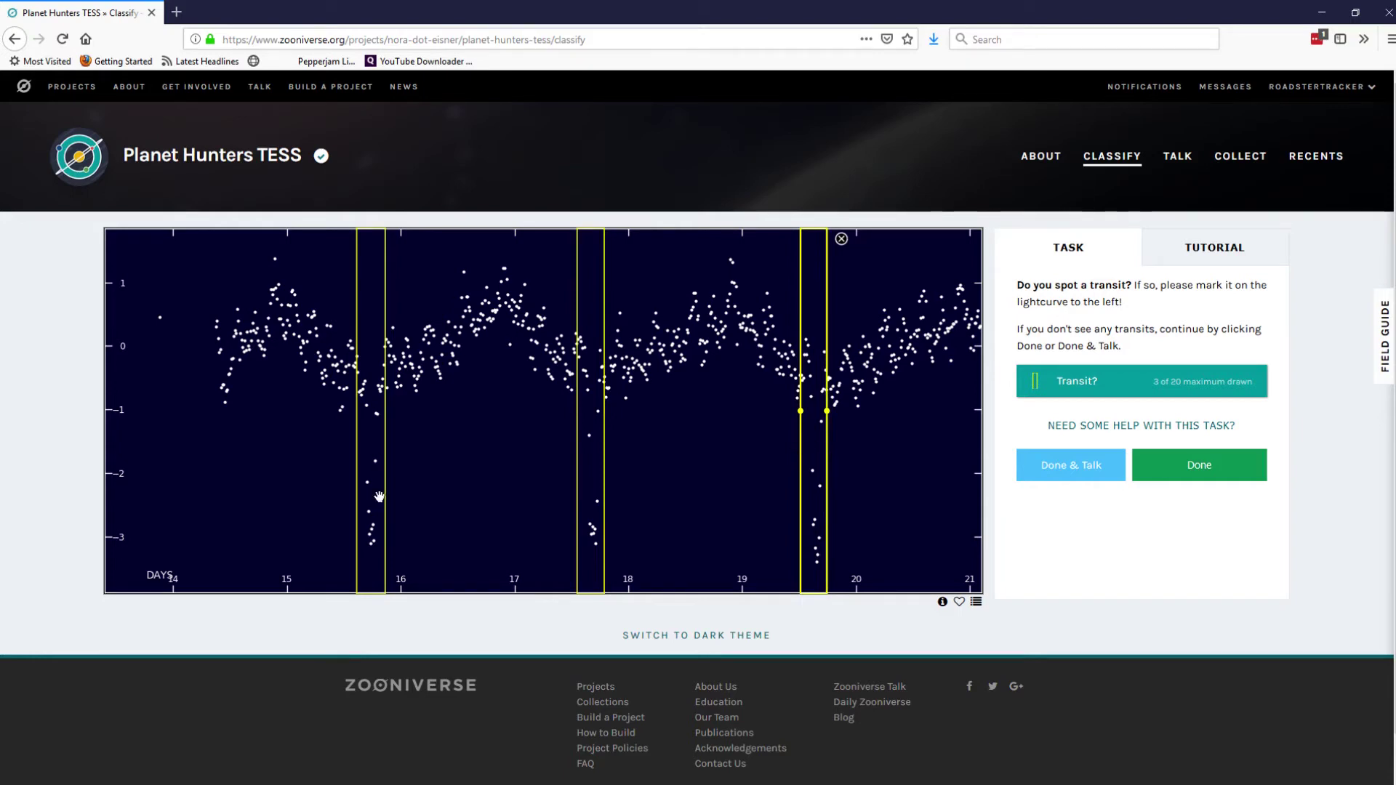
click(1216, 469)
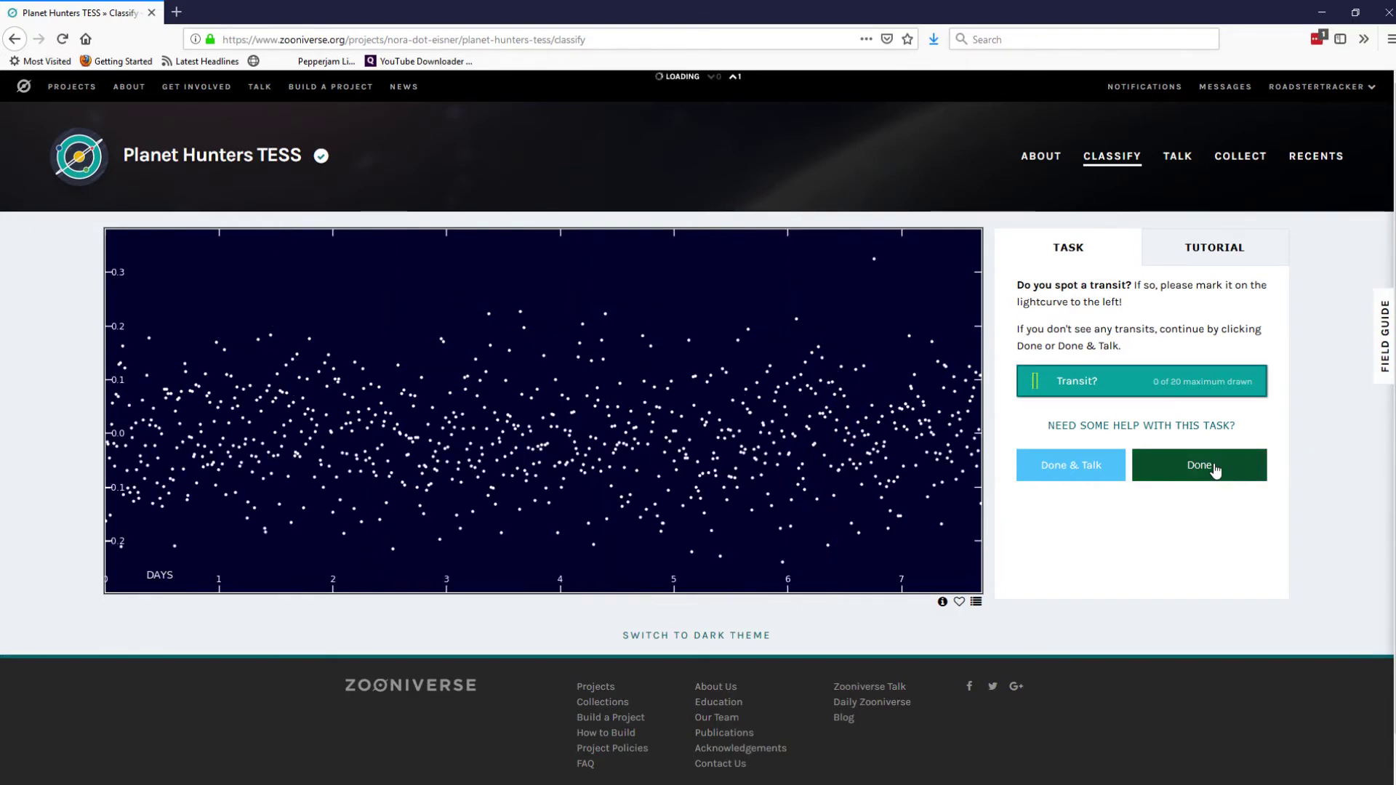
click(1215, 469)
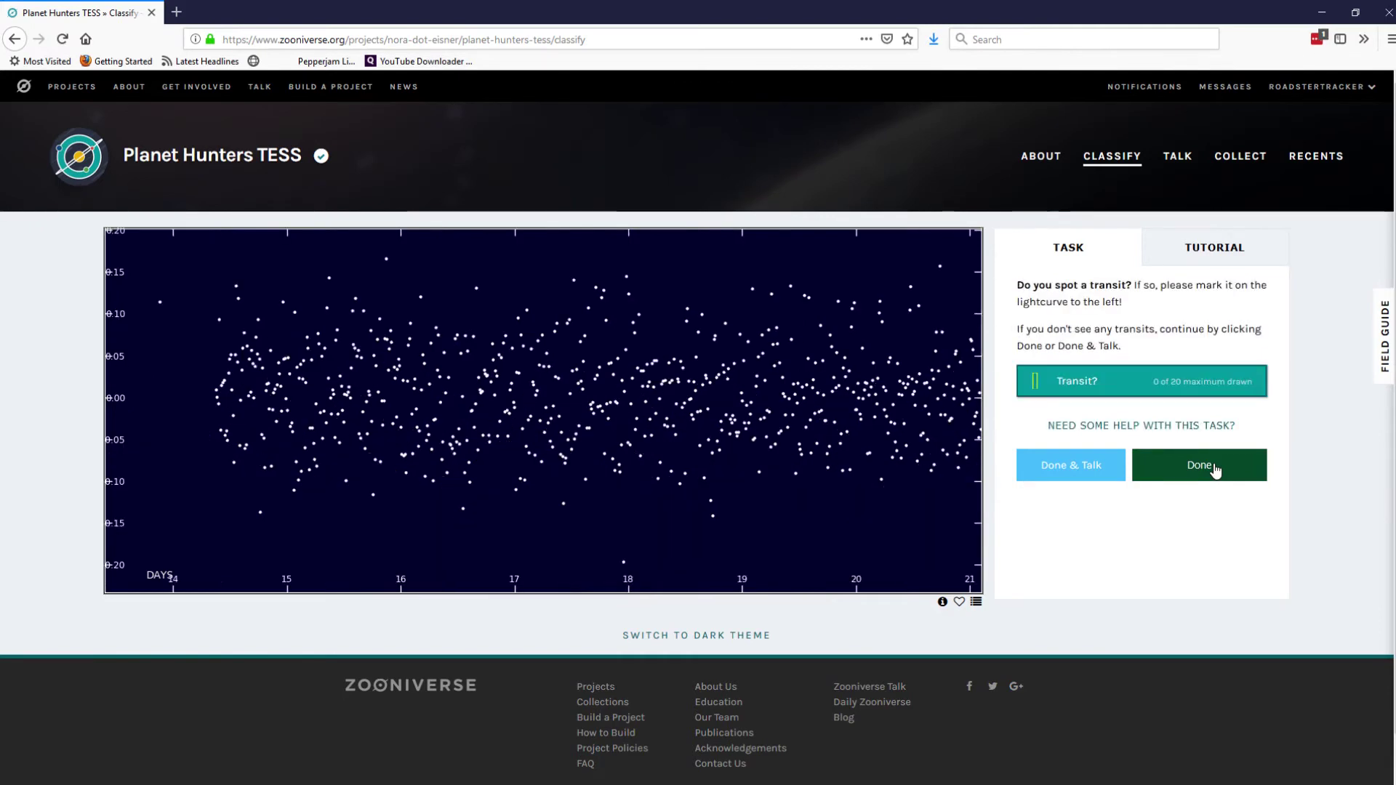
click(1215, 469)
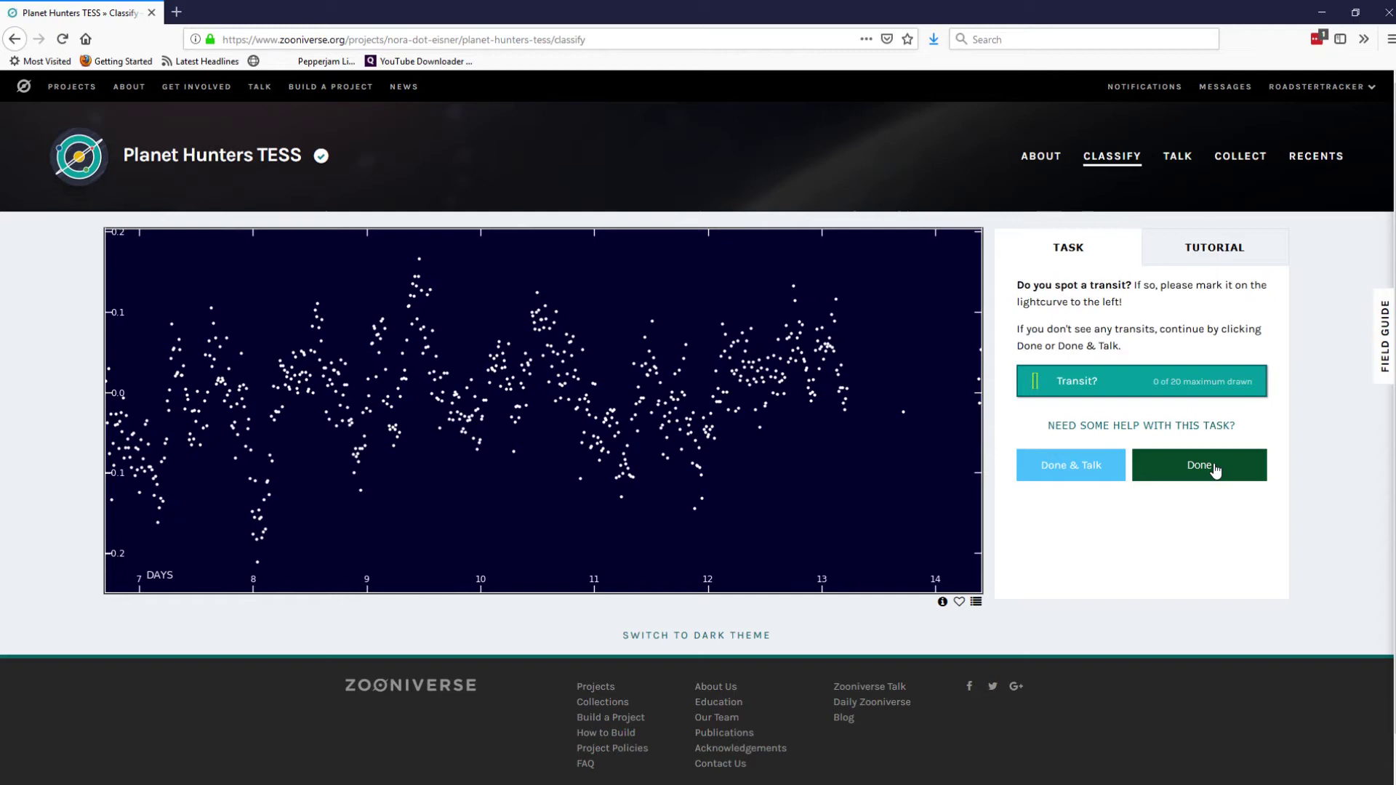
- Skip one curve, then box the deep dip at days 12–12.85 and submit it
click(1215, 469)
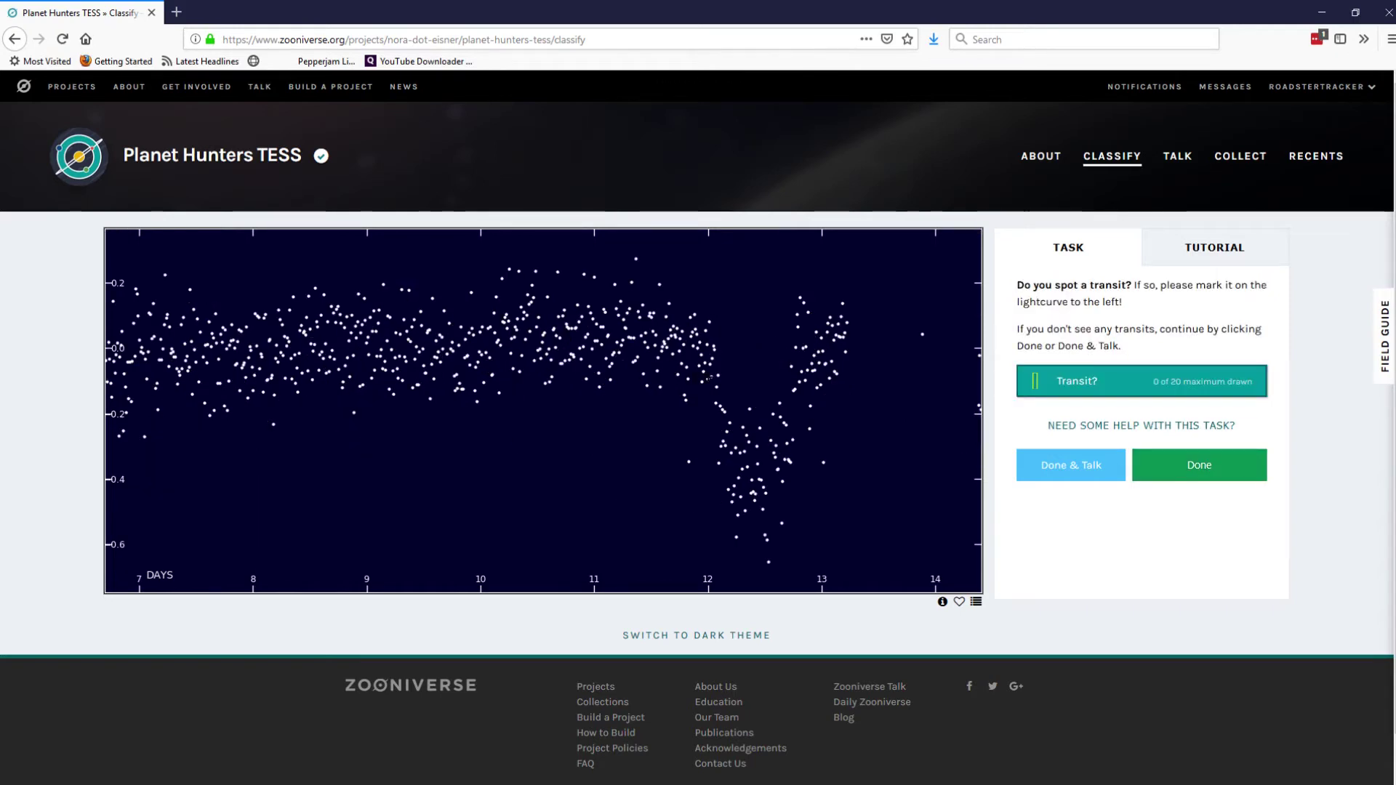
drag(709, 378, 804, 384)
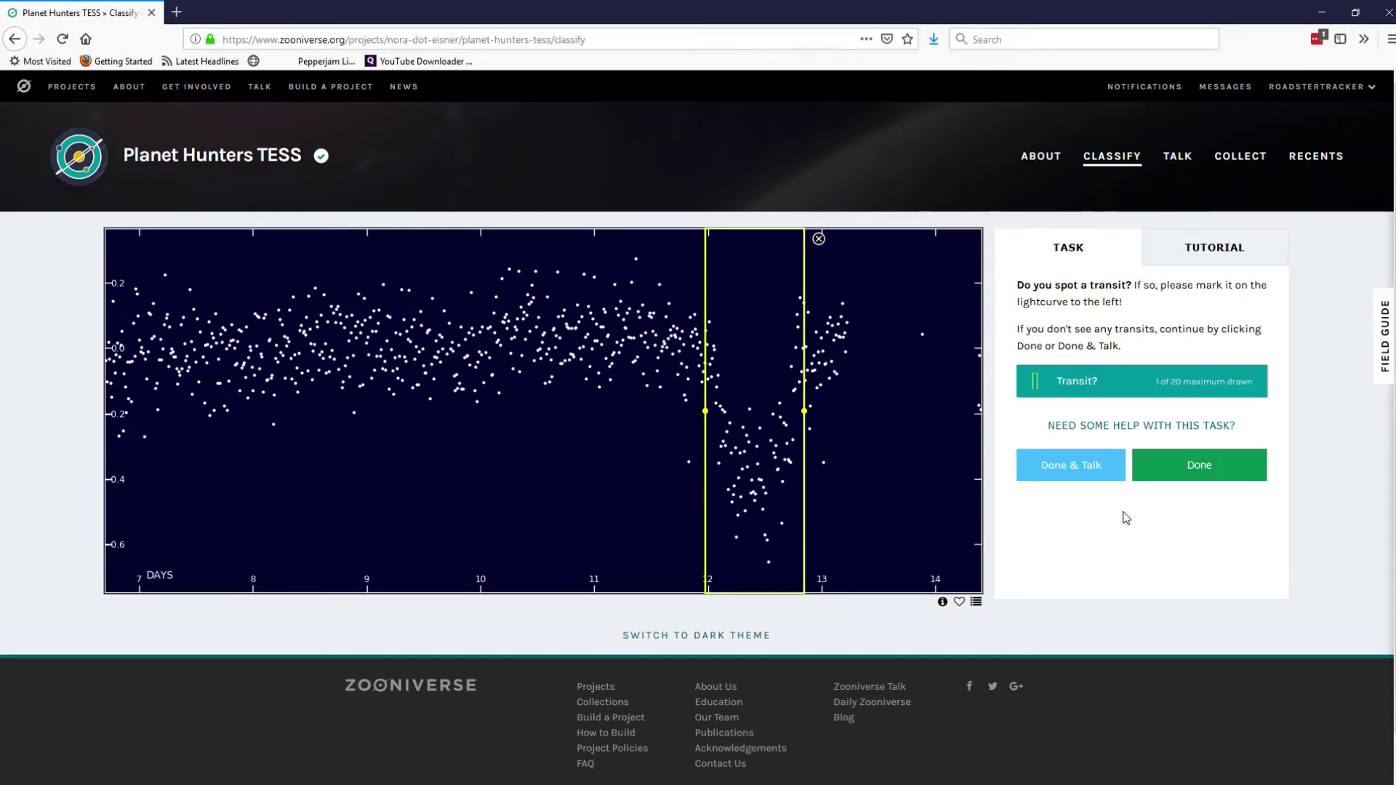
click(1195, 486)
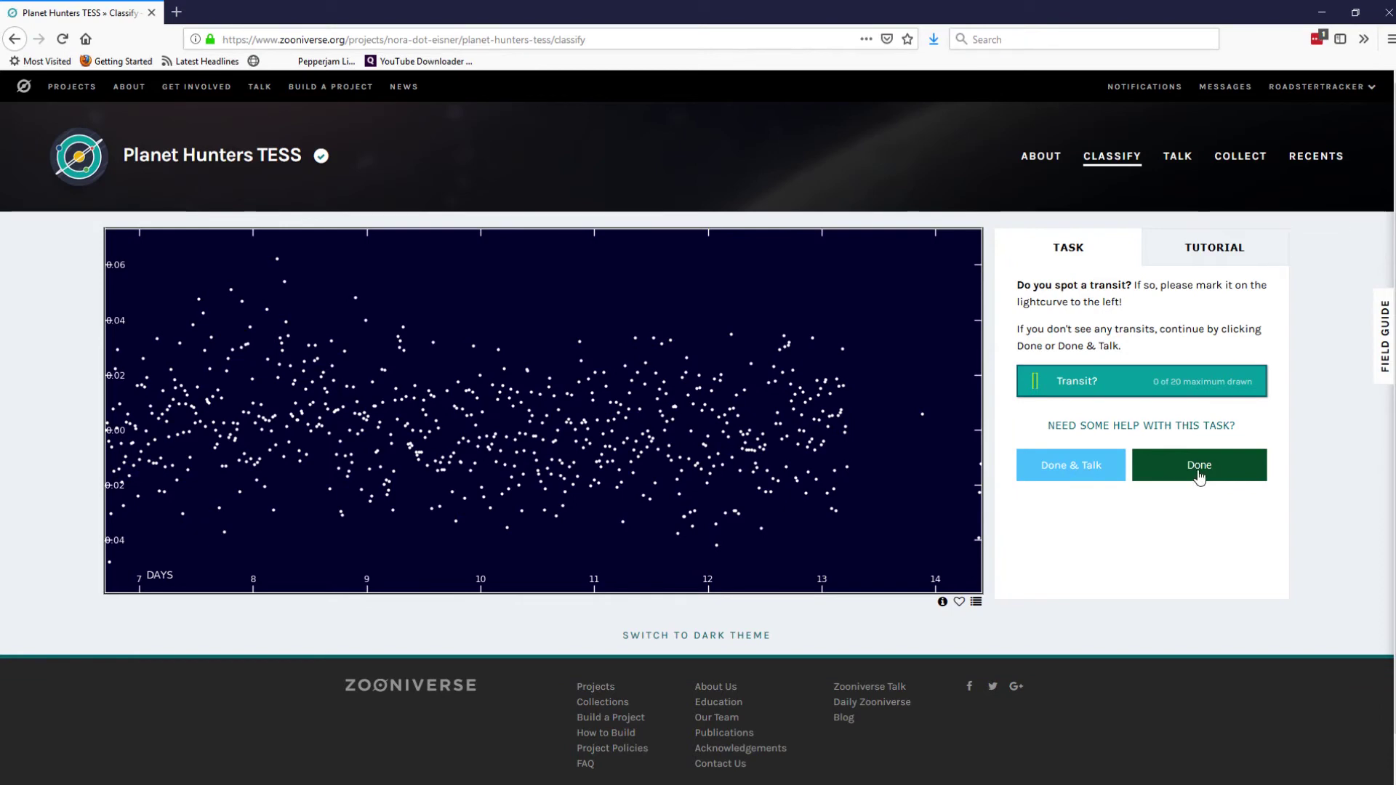
- Submit ten light curves in a row without marking any transits
click(1200, 477)
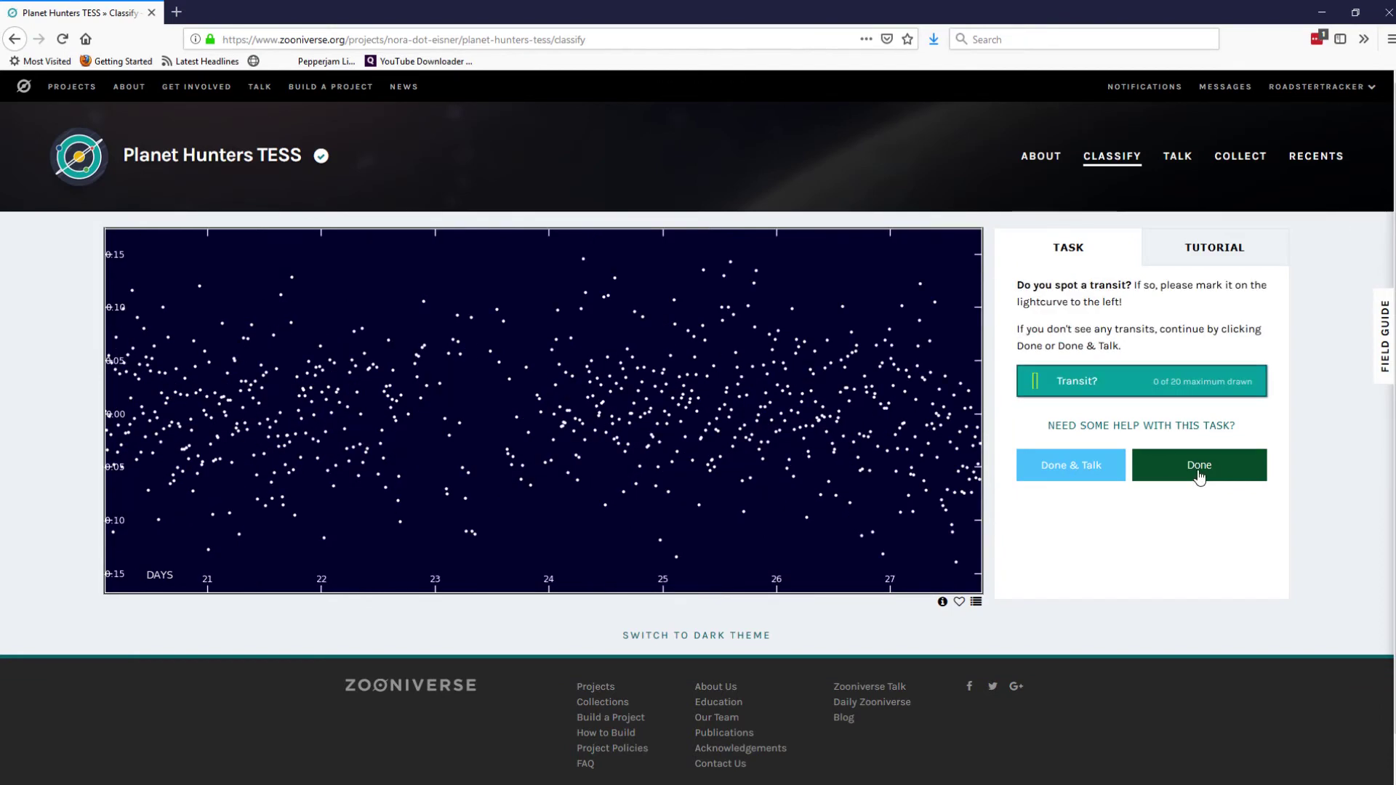
click(1200, 477)
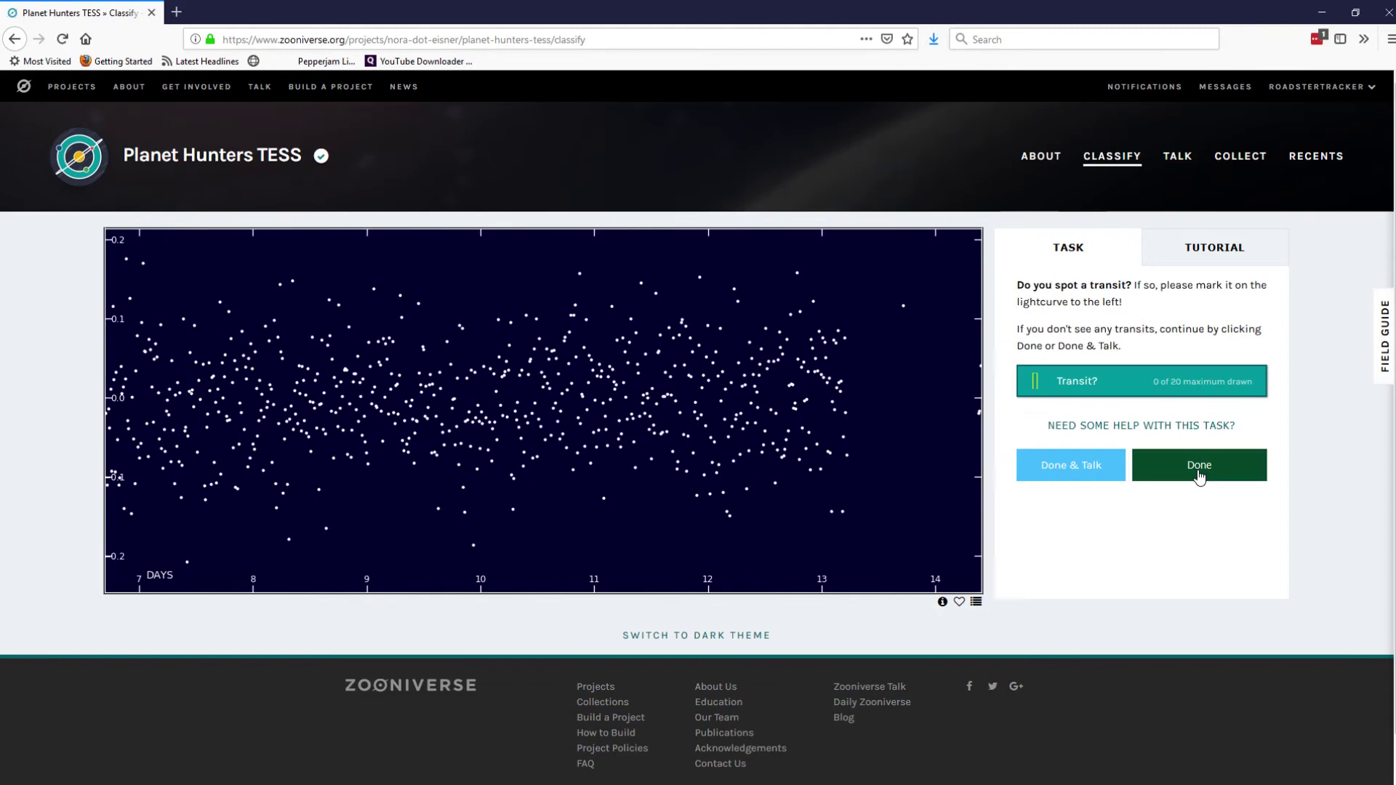
click(1200, 477)
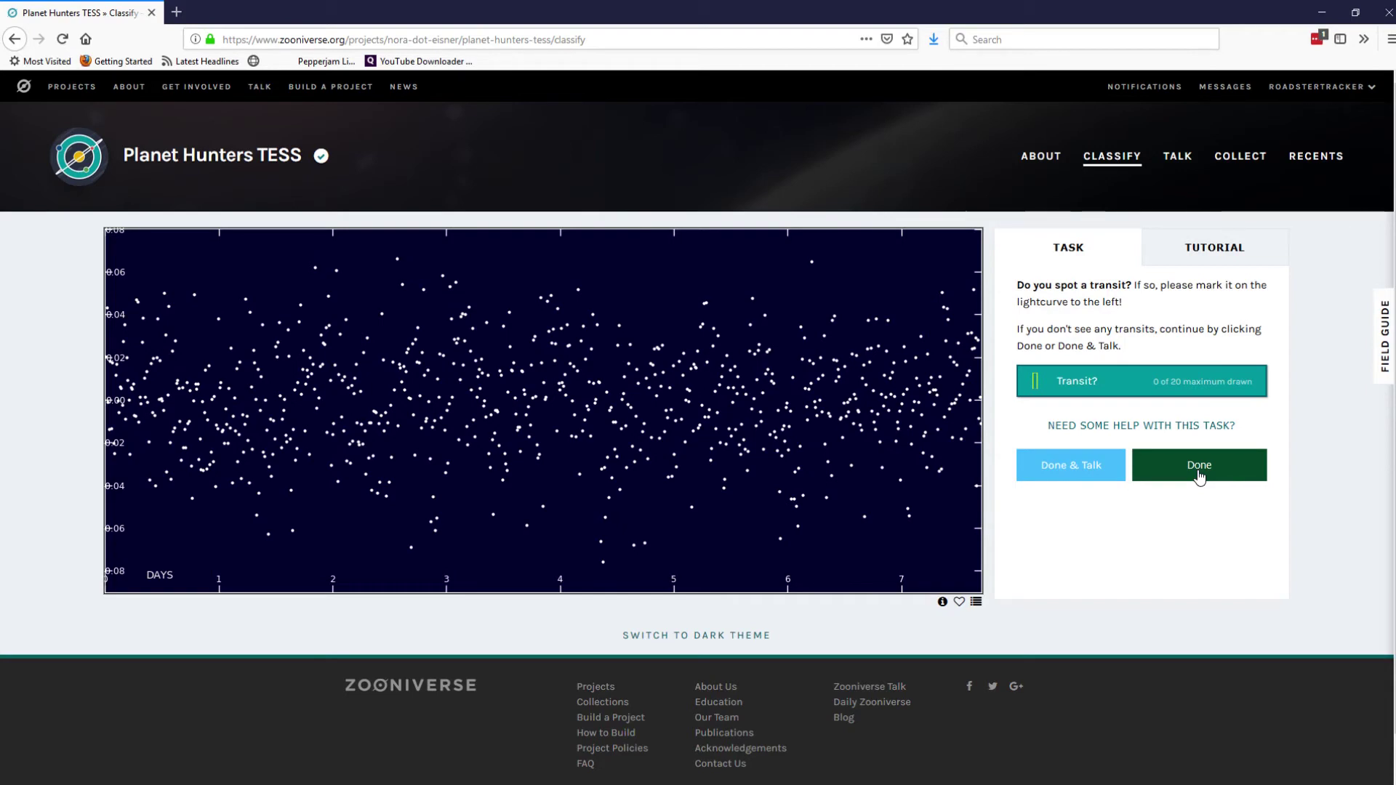
click(1200, 477)
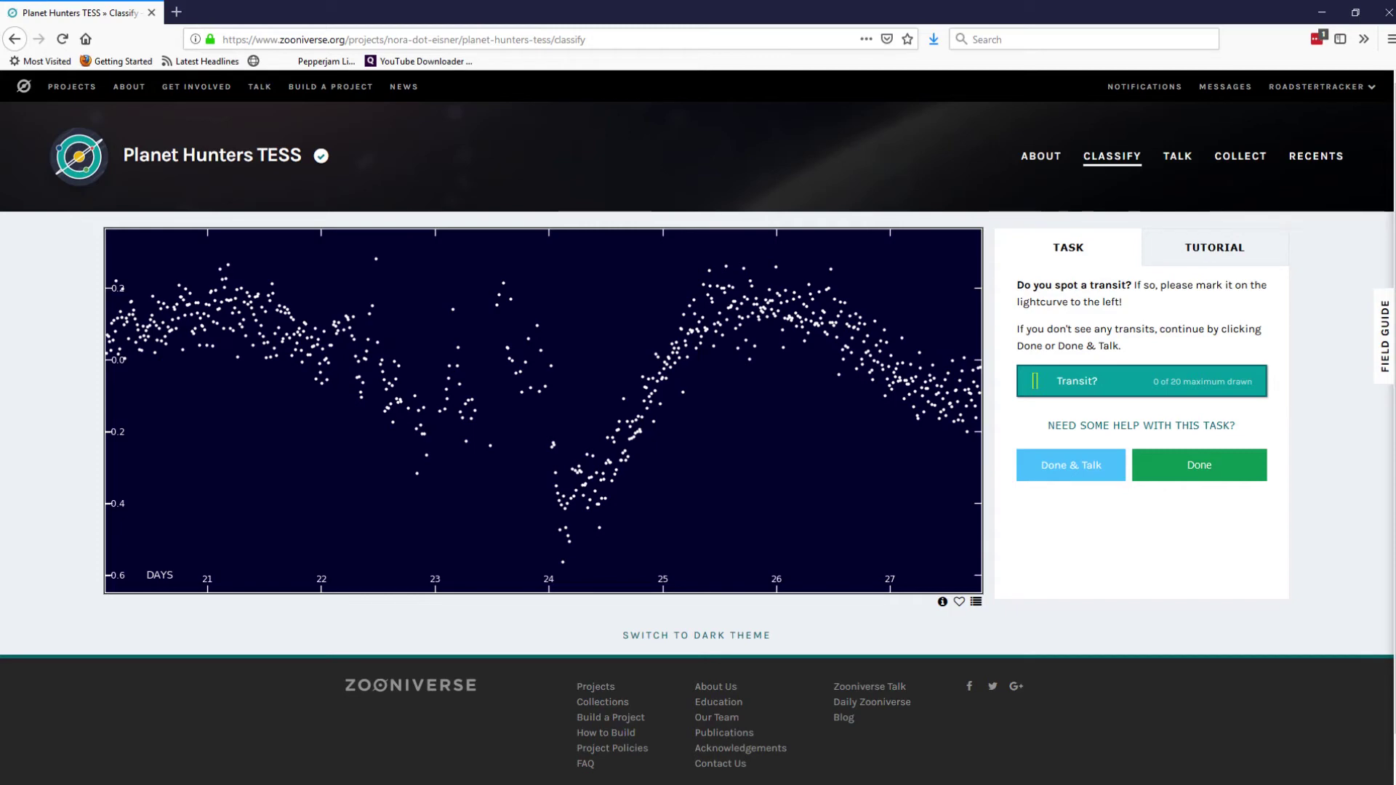
click(1223, 472)
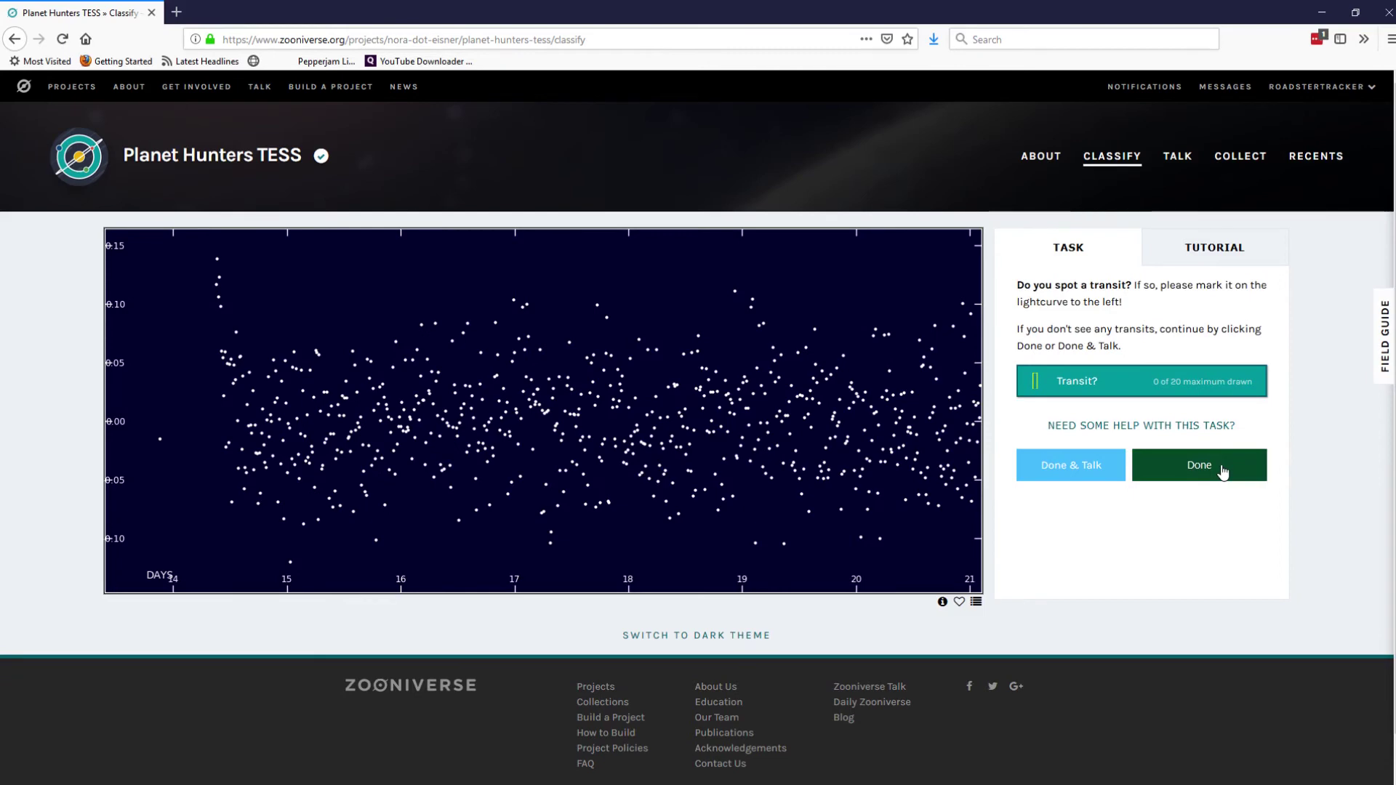
click(1223, 472)
click(1223, 472)
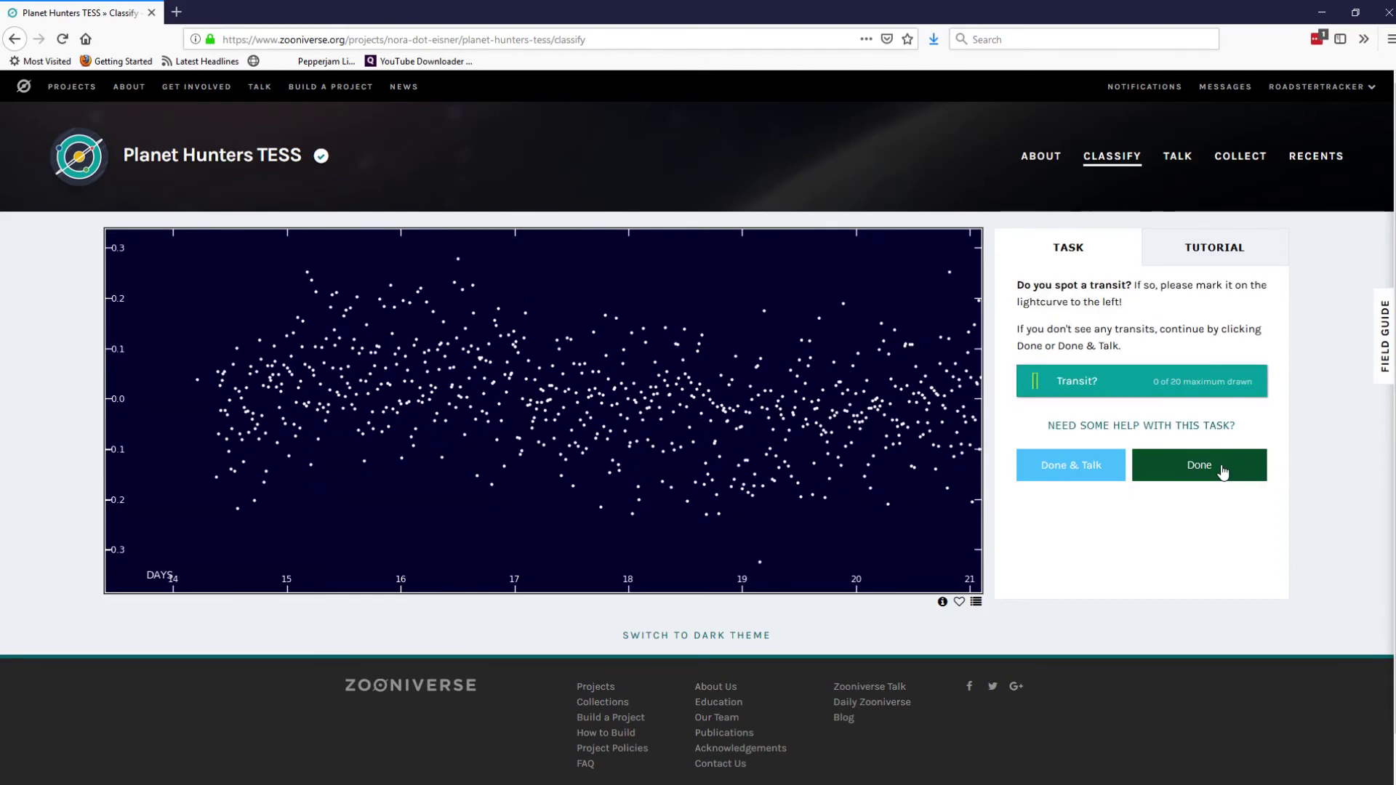
click(1224, 473)
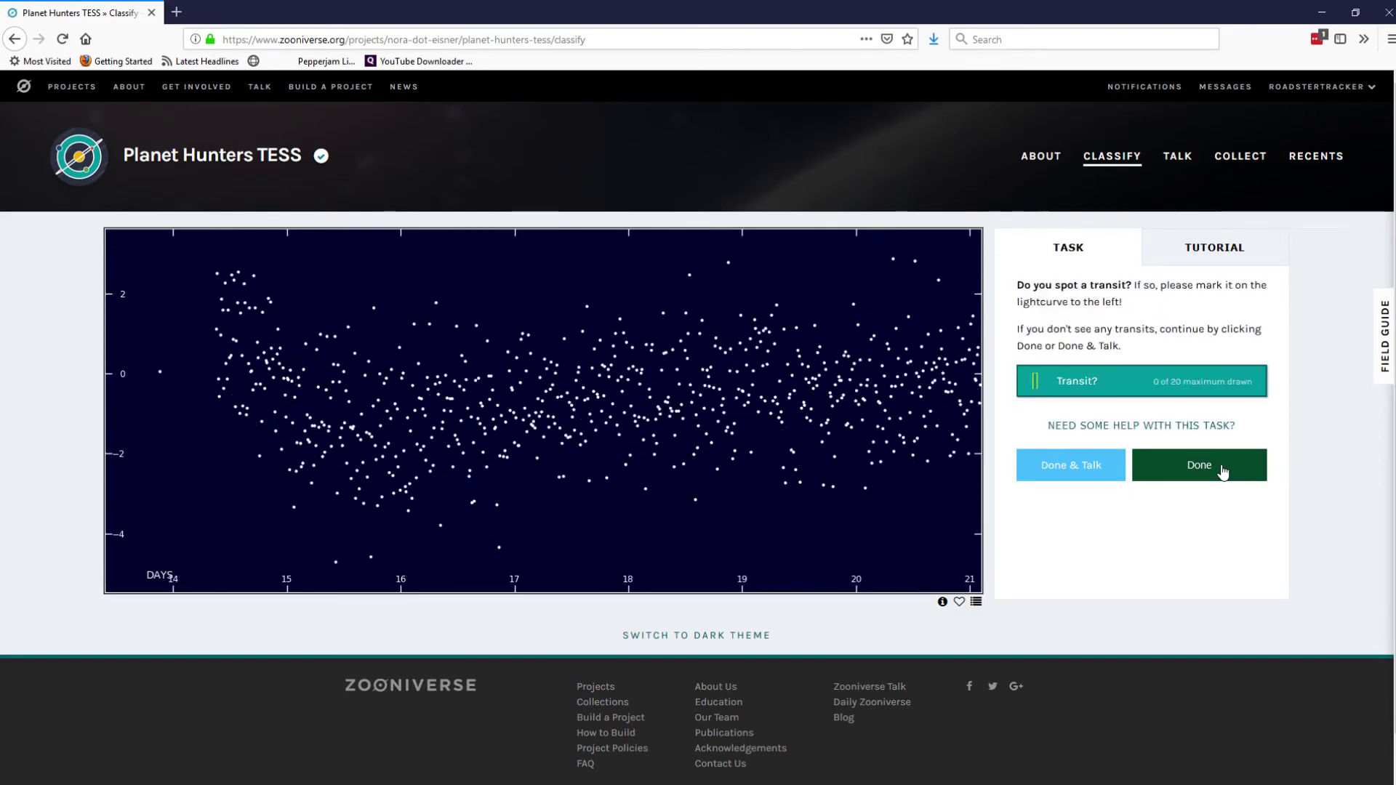
click(1223, 472)
click(1223, 473)
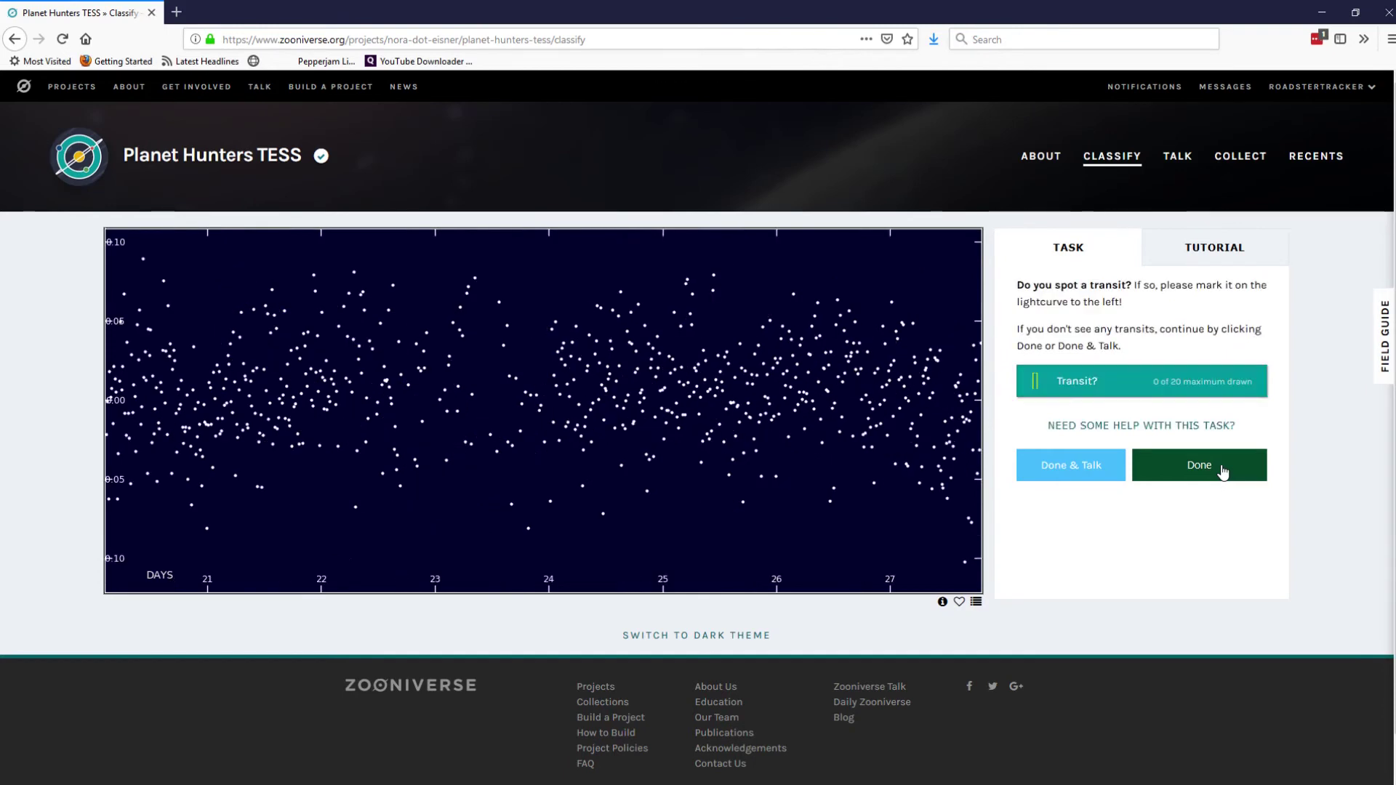
- Skip one more curve, then box the dip near day 22 on the wavy curve and submit
click(1223, 473)
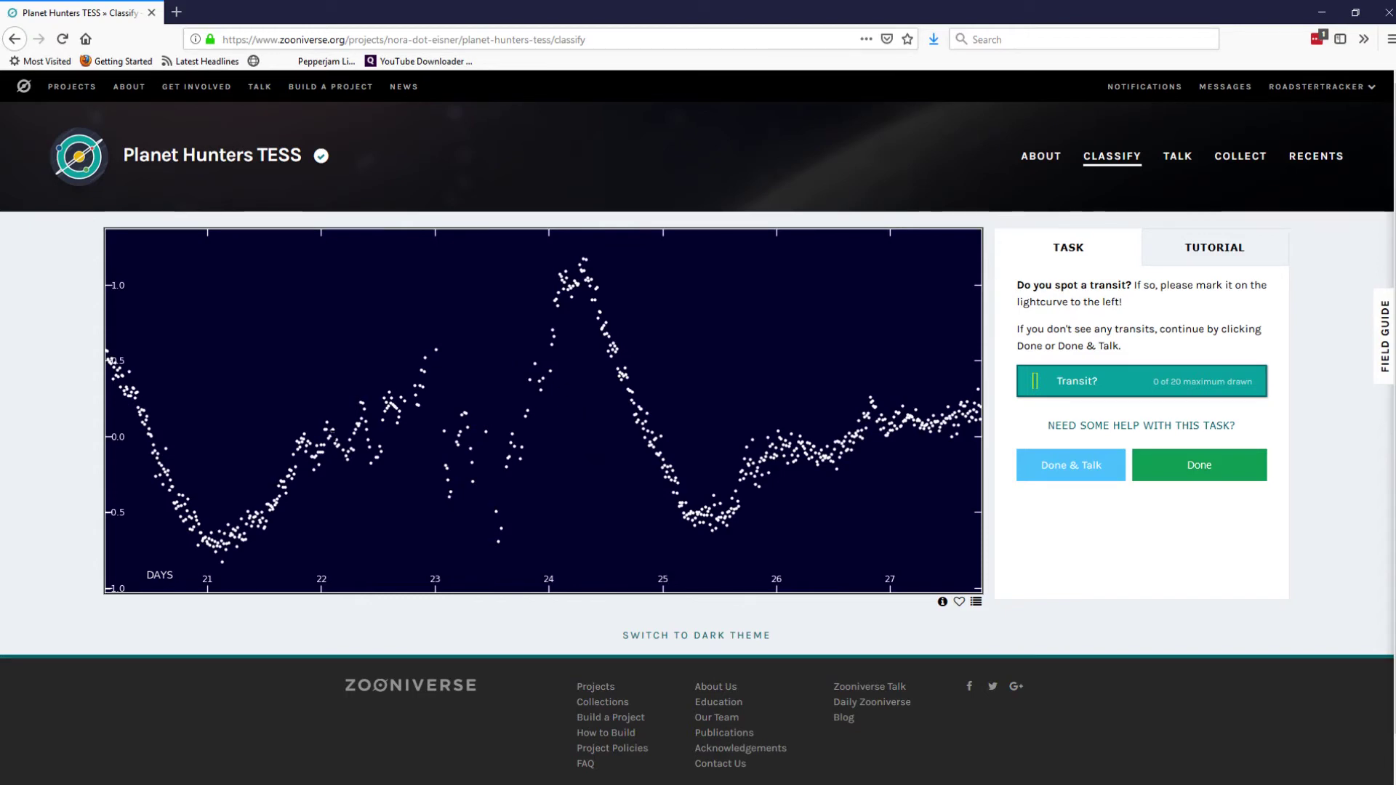
drag(308, 454, 324, 454)
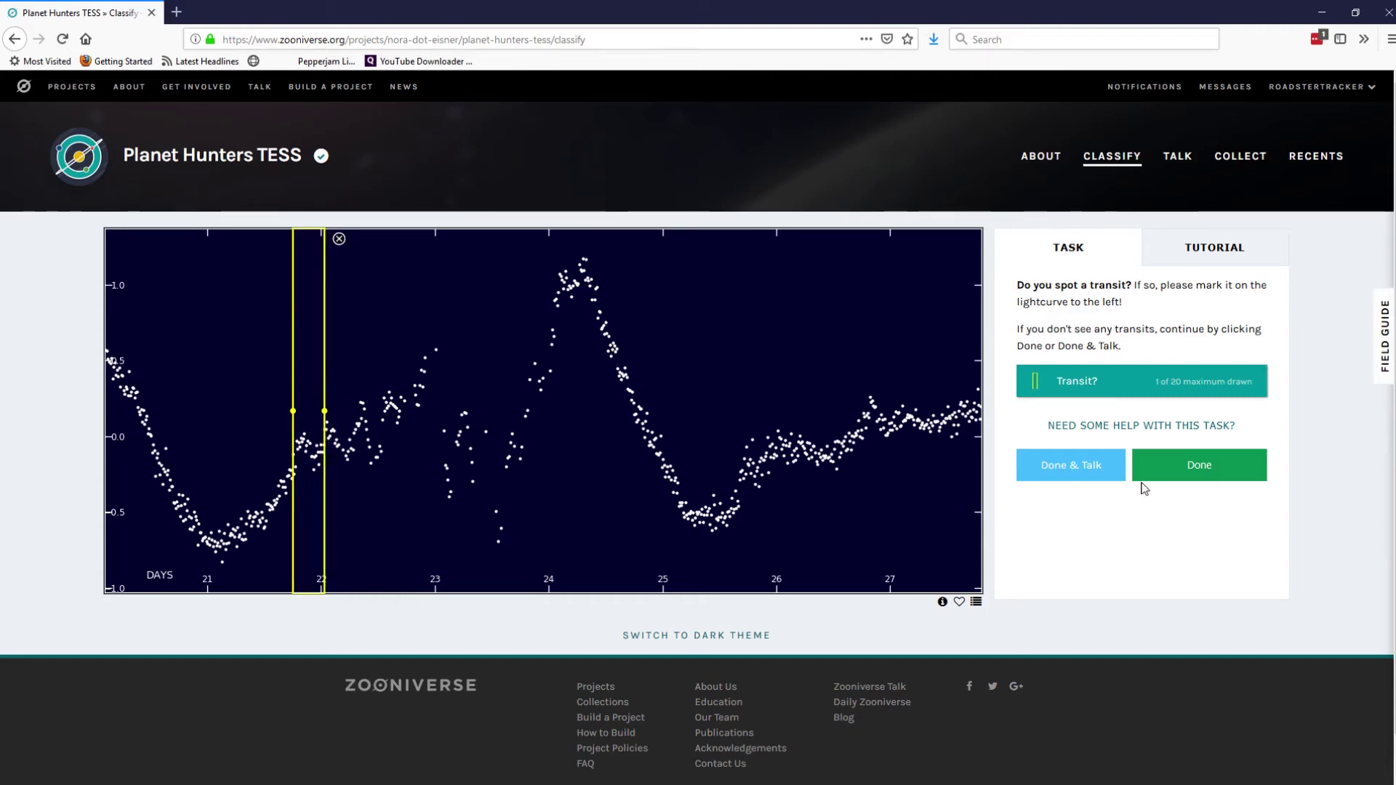
click(1175, 464)
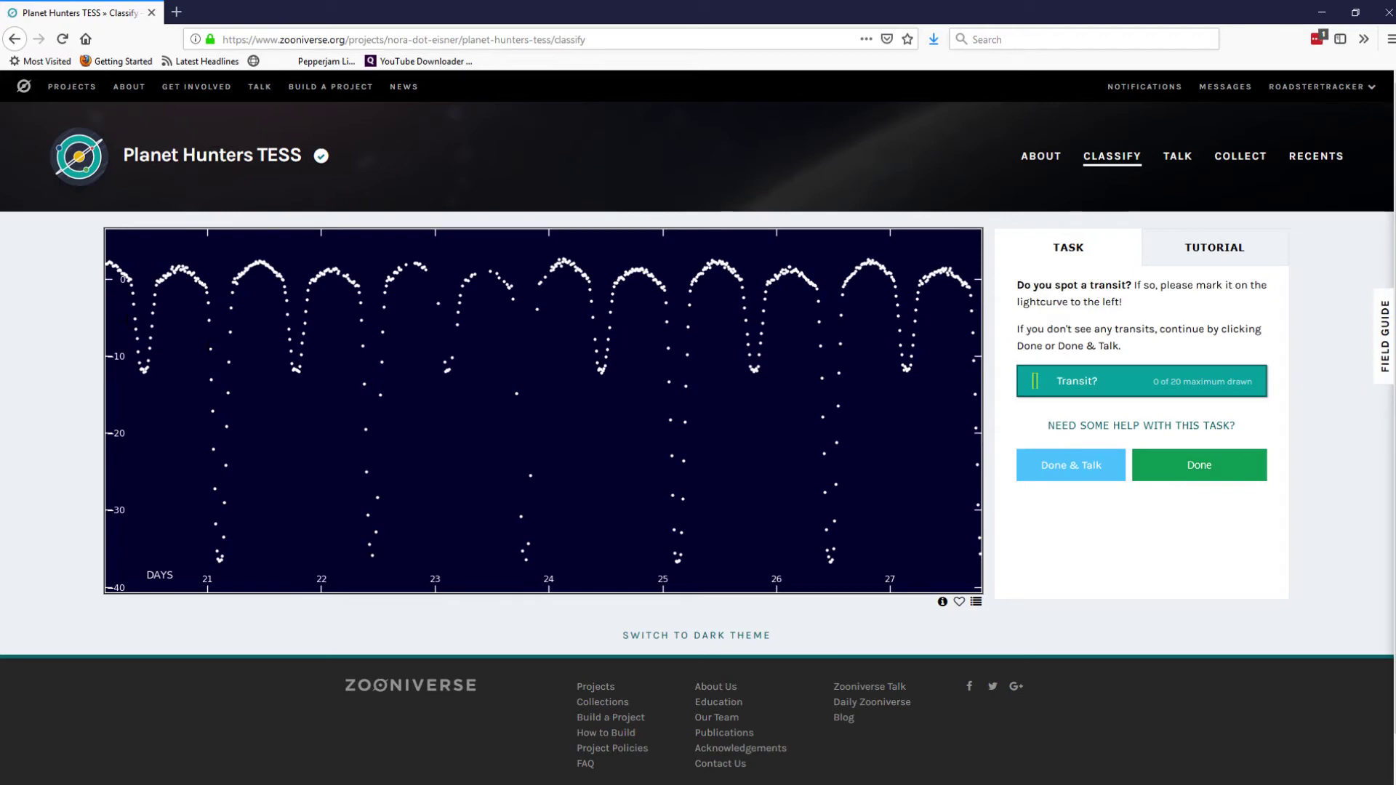
- Box the deep periodic dips near days 21, 22.4, 23.8 and 25.2 as transits
drag(202, 349, 232, 361)
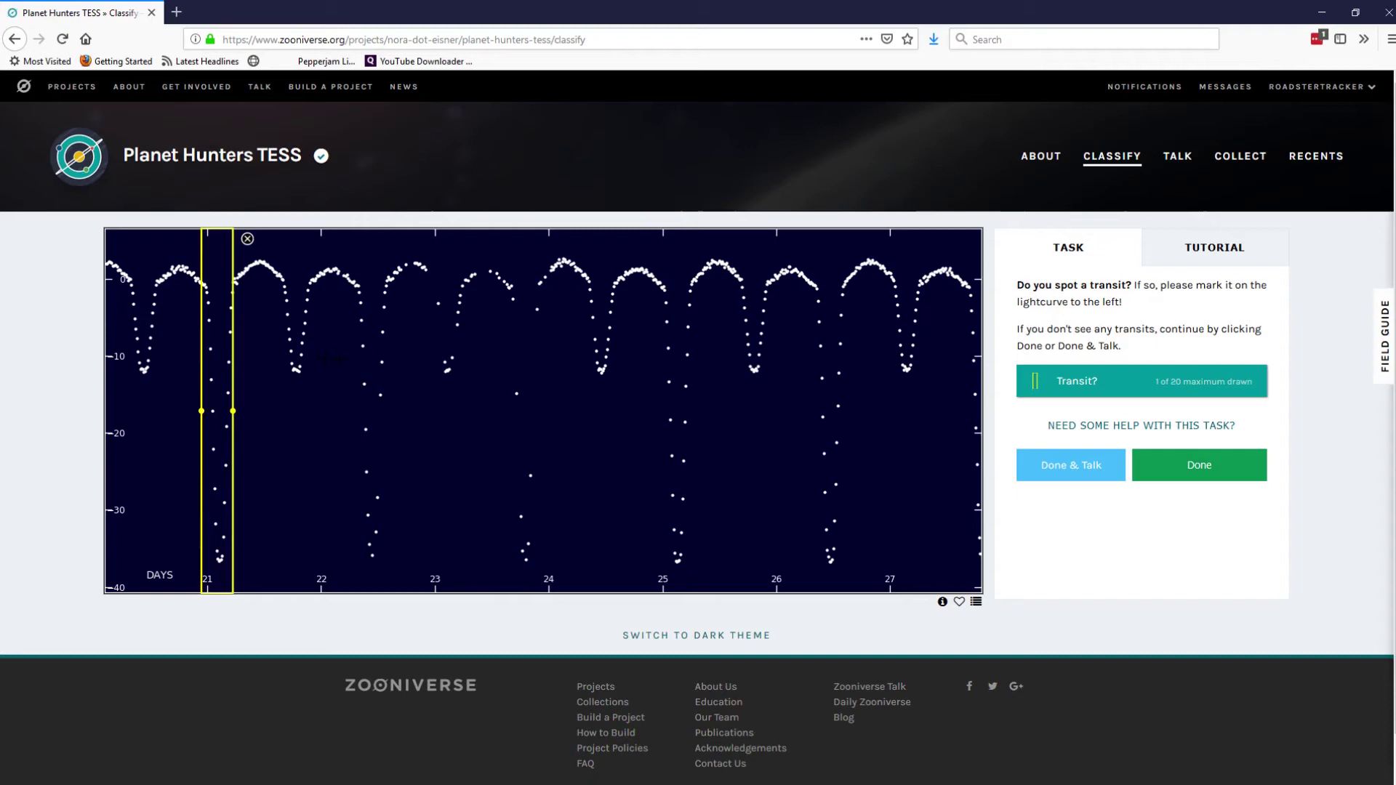
drag(355, 360, 383, 360)
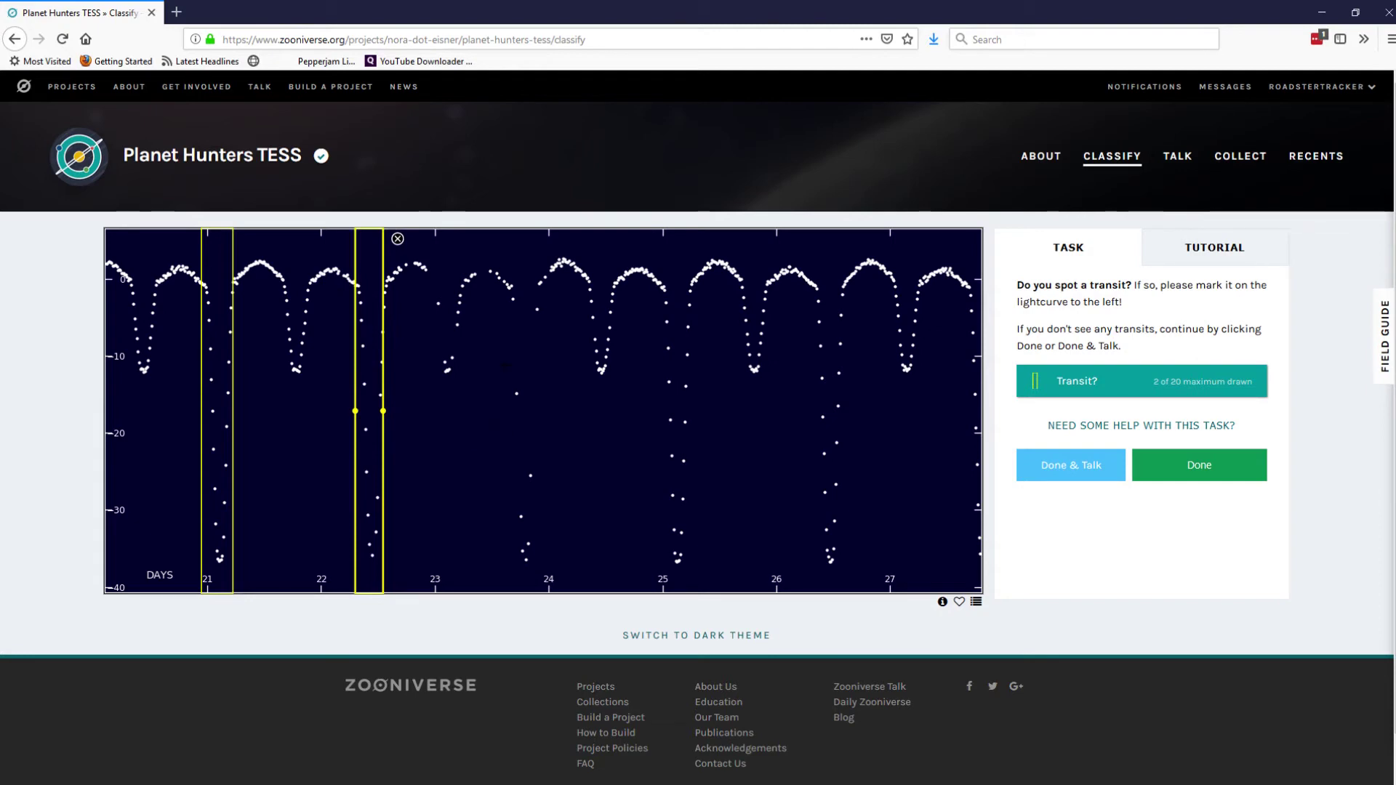
mouse_move(509, 410)
mouse_down()
mouse_move(552, 411)
mouse_move(537, 410)
mouse_up()
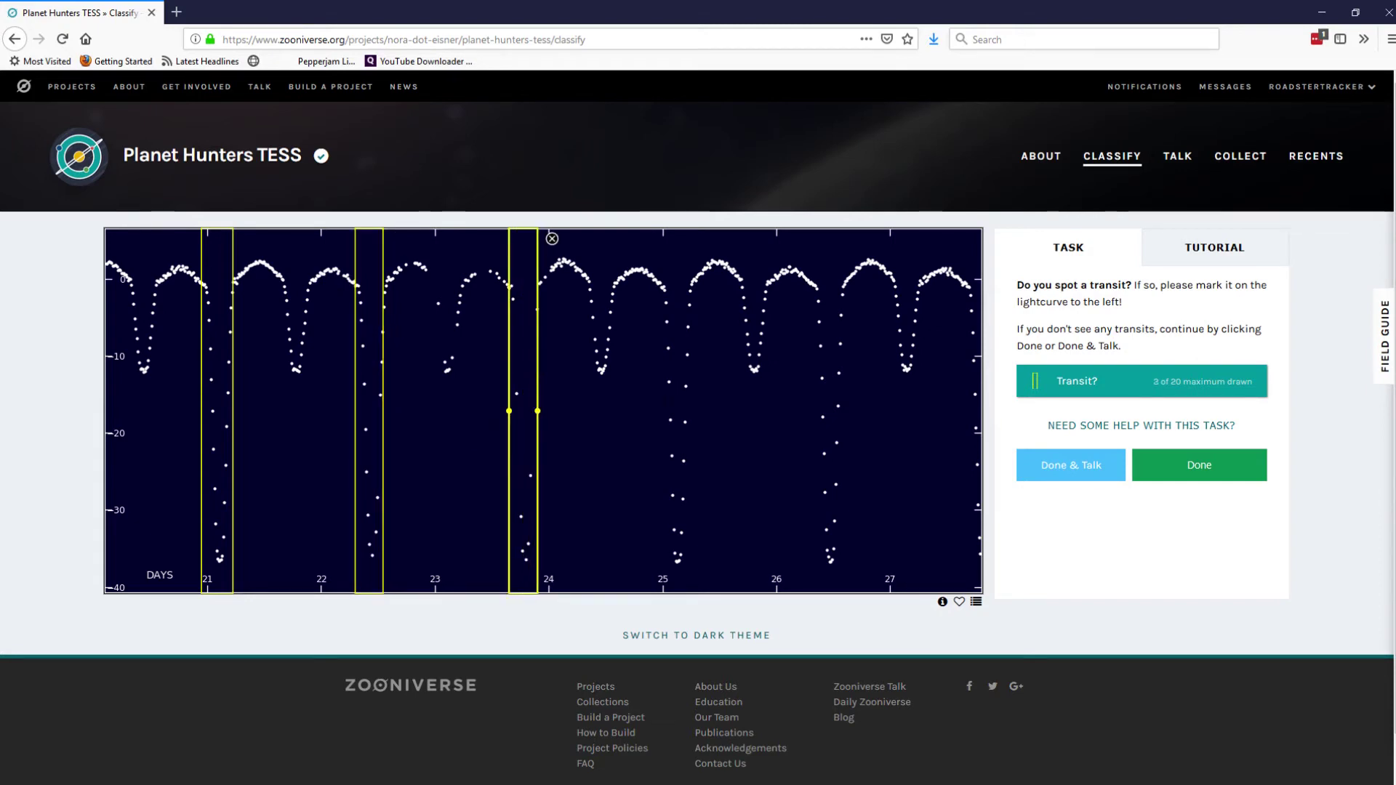
drag(668, 411, 691, 411)
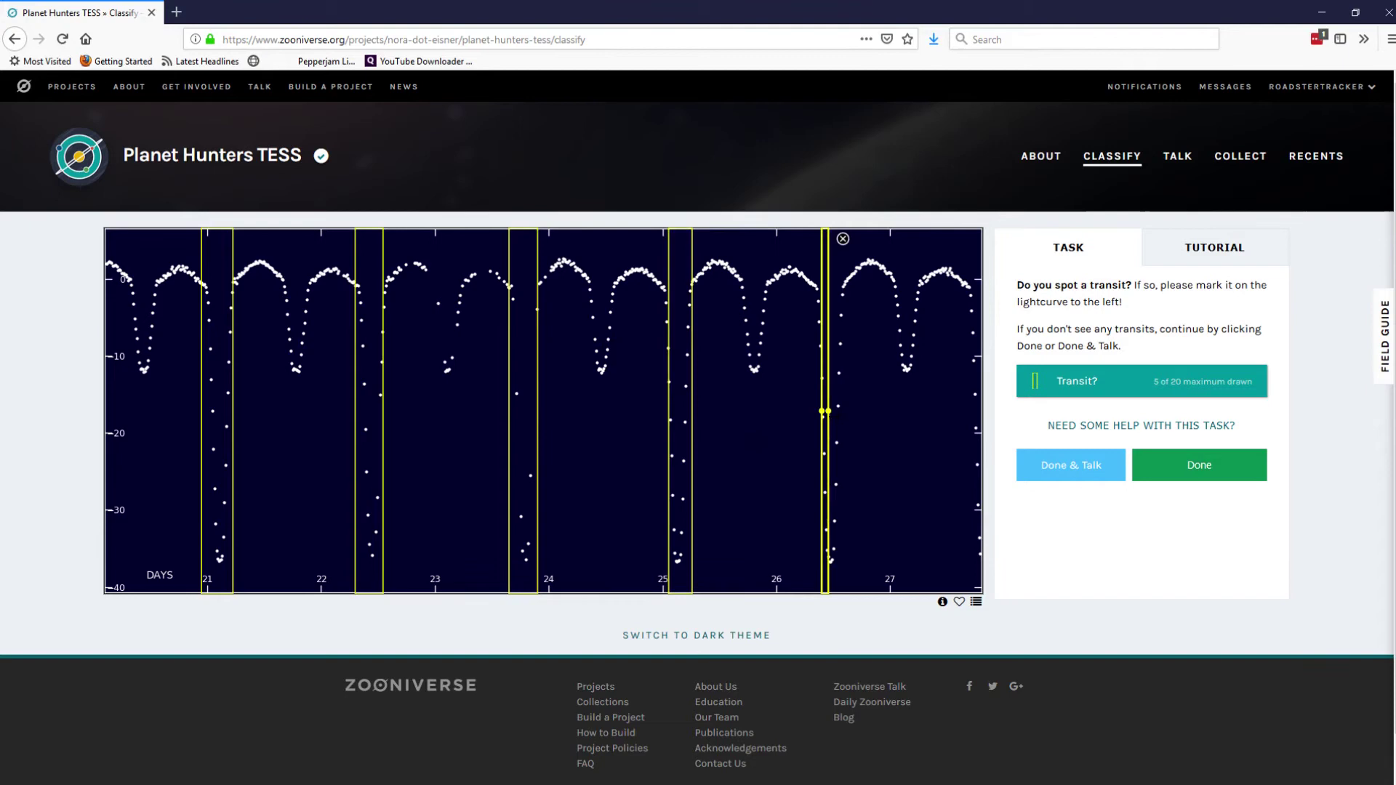
- Submit the periodic curve to Talk, browse subject 28407164's comments, then return to classifying
click(1069, 474)
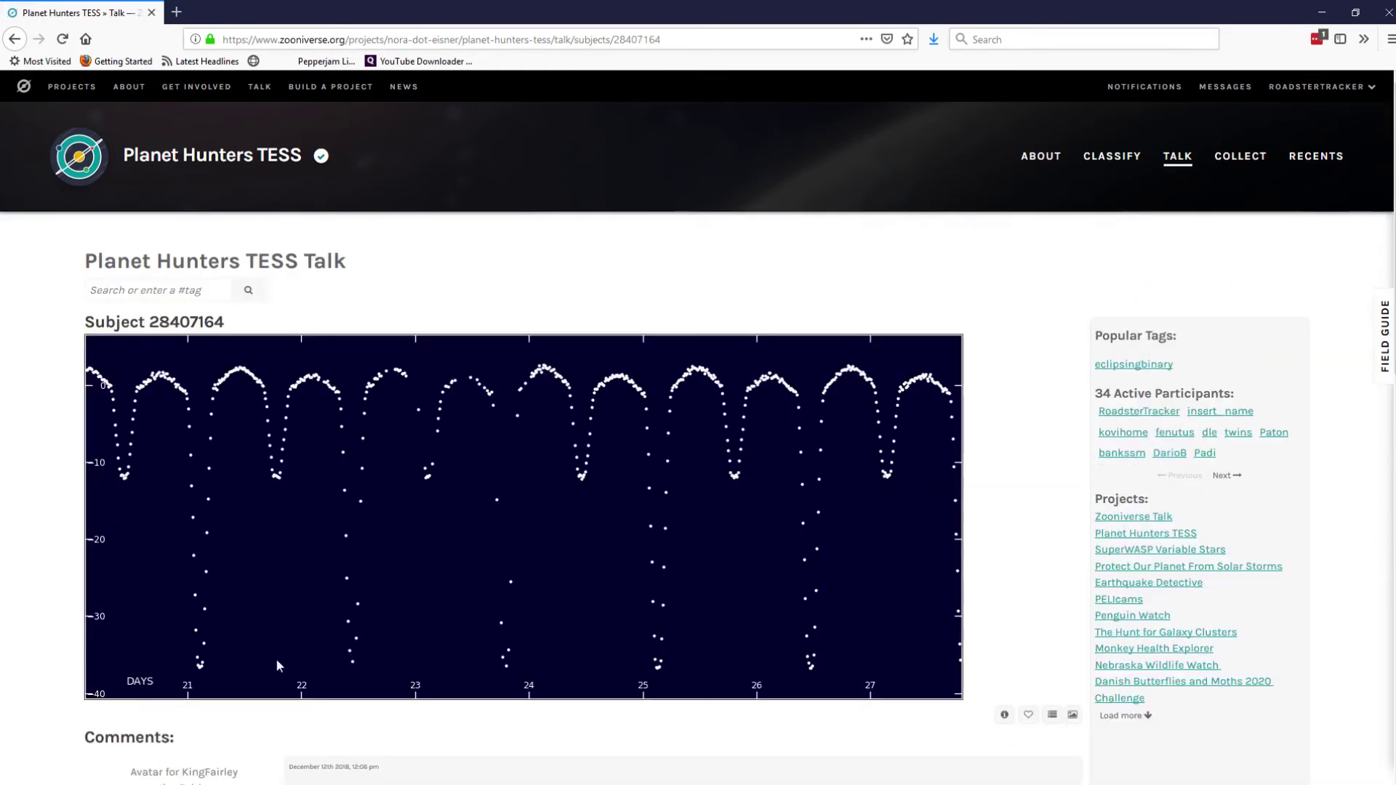
scroll(277, 661, down, 4)
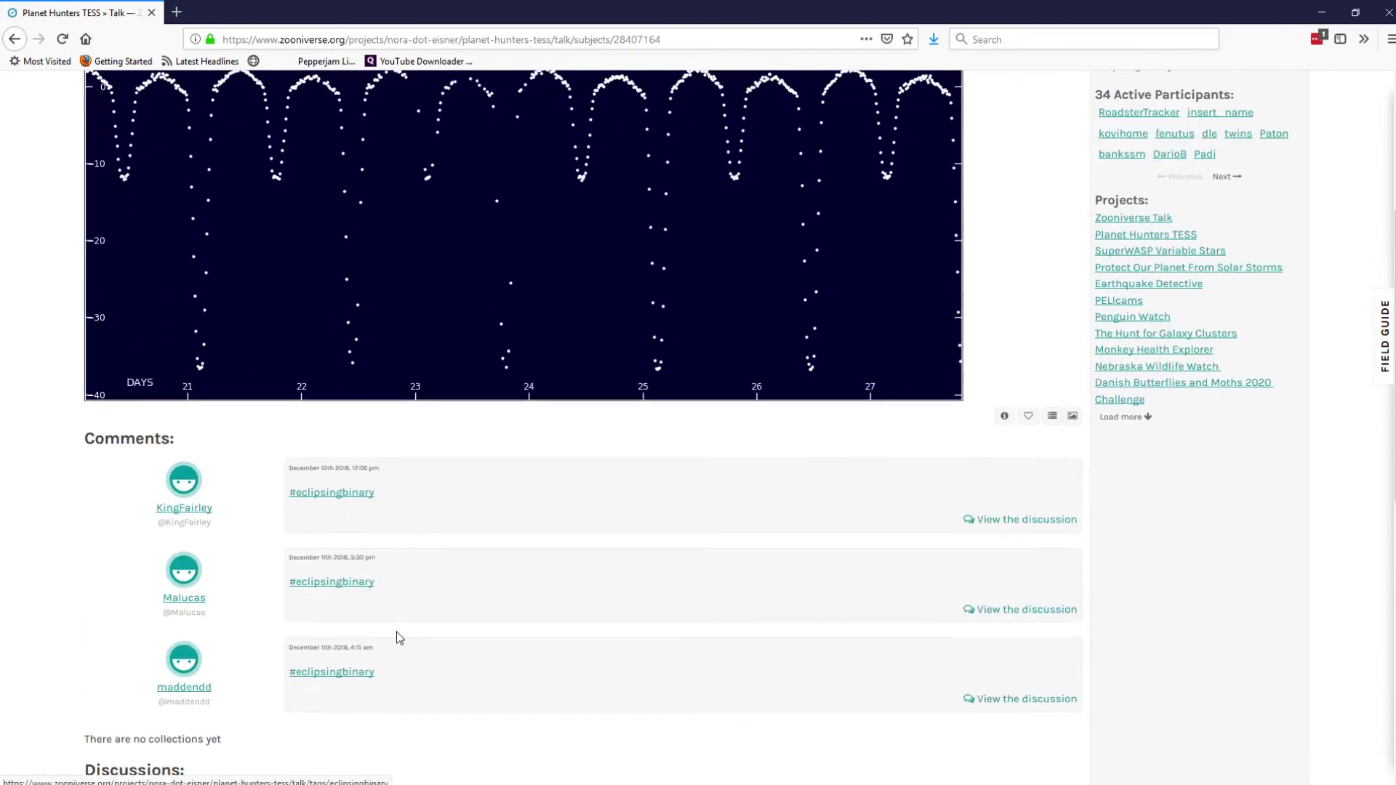
scroll(429, 607, down, 3)
scroll(487, 458, up, 4)
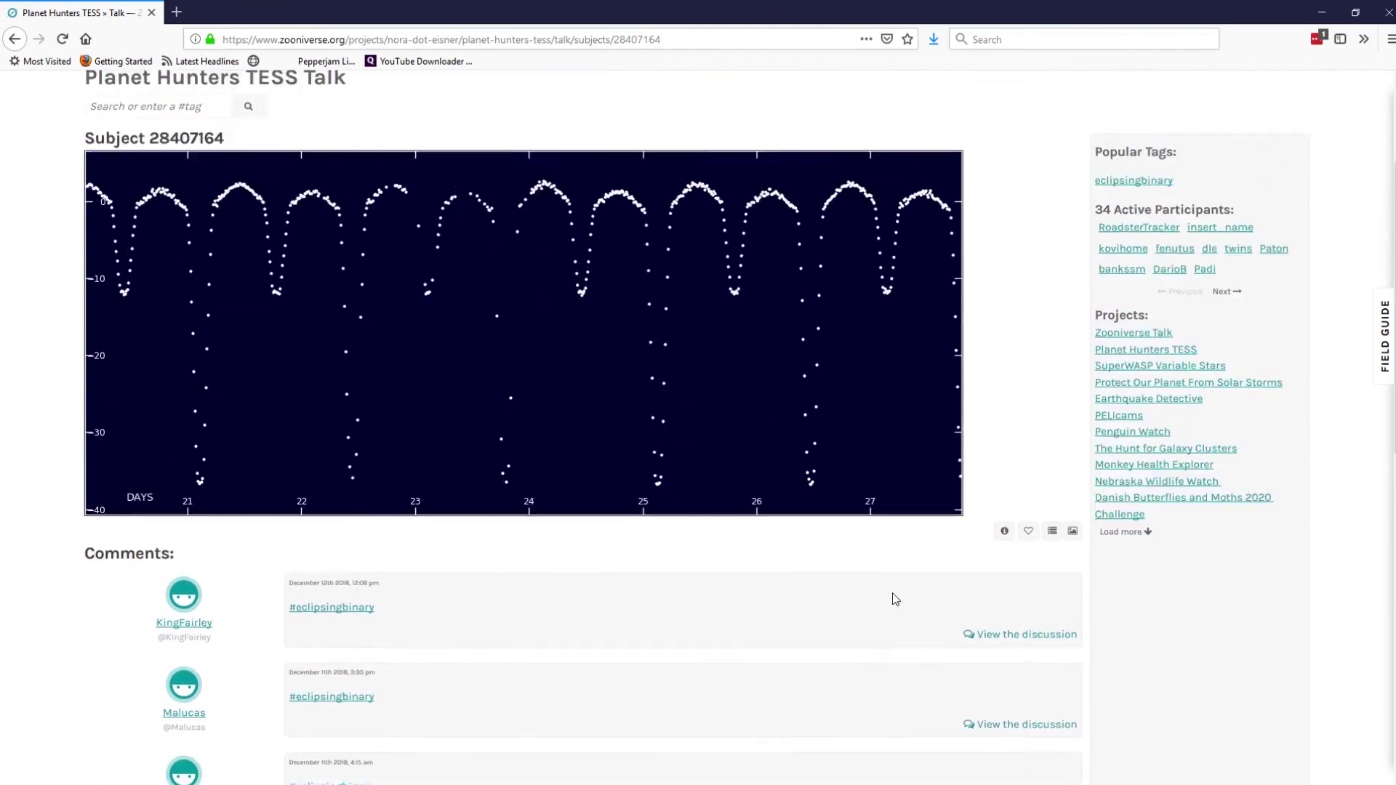
scroll(892, 599, up, 2)
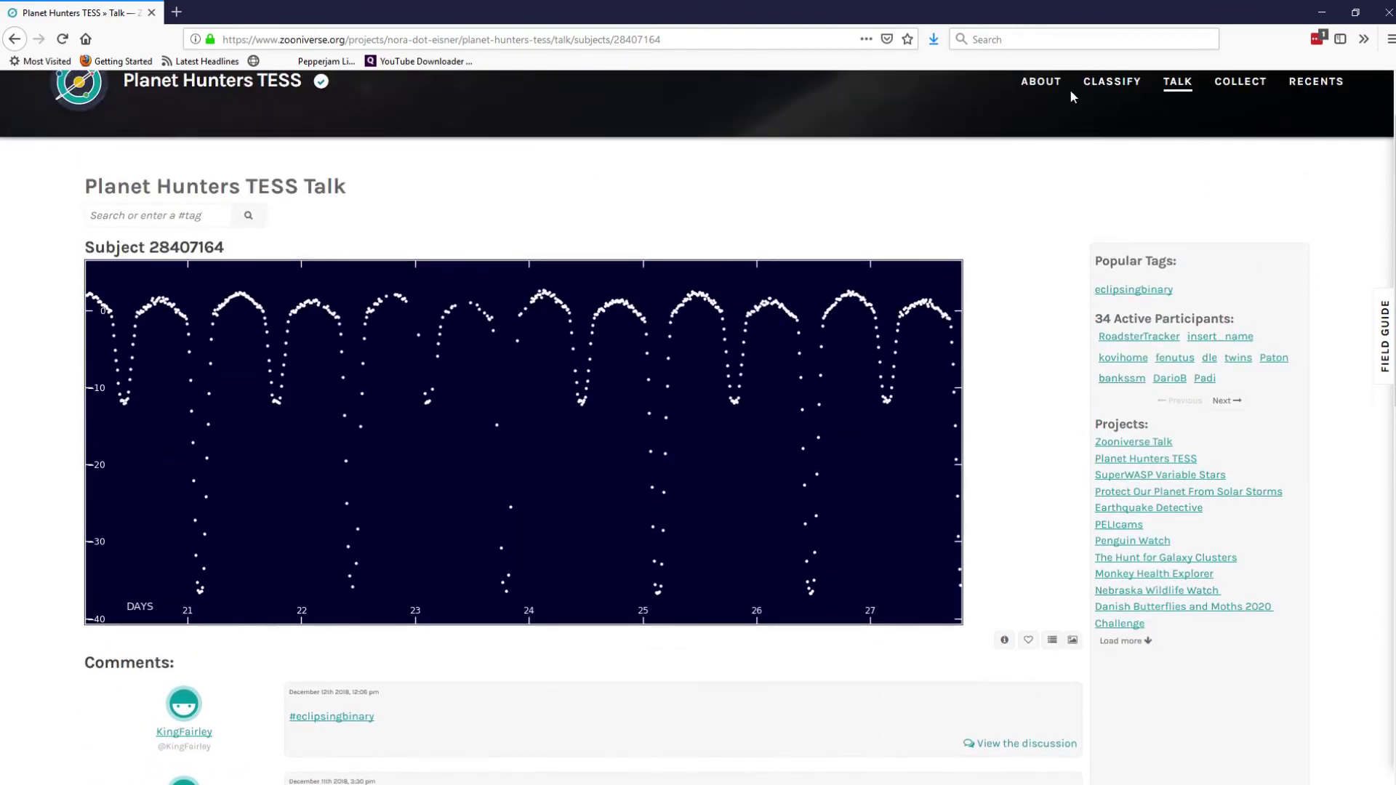
click(1110, 82)
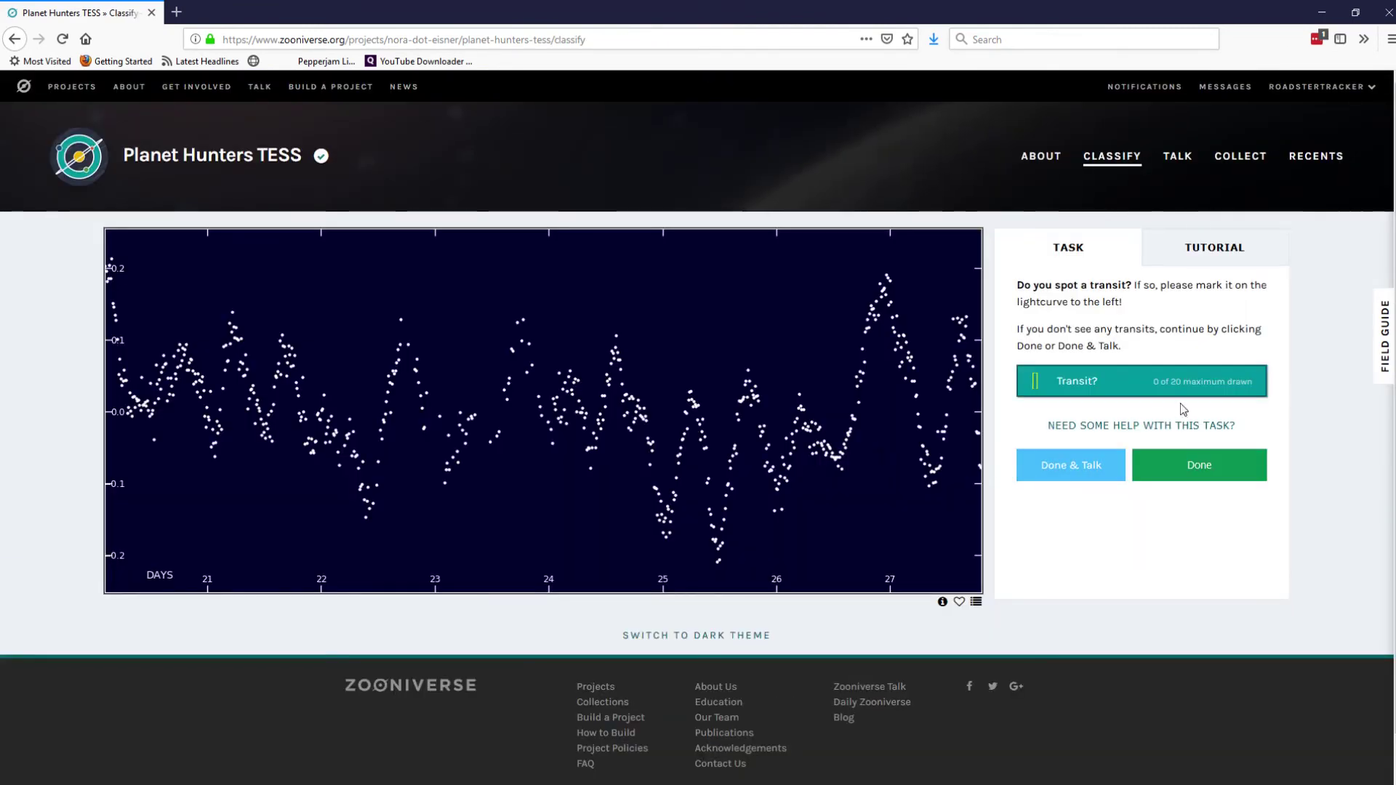
- Submit the days 21–27, 7–14 and 14–21 curves with no transits marked
click(1183, 472)
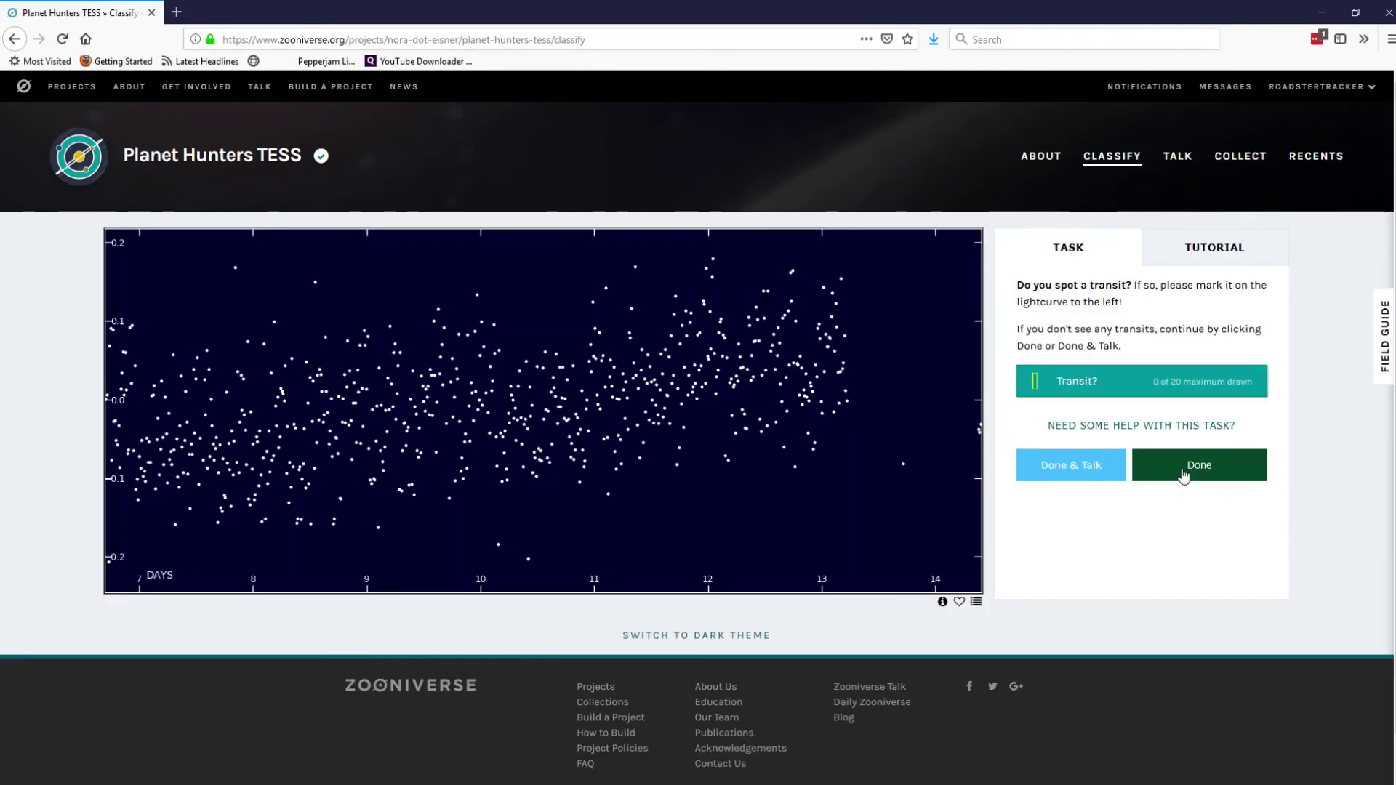
click(1182, 472)
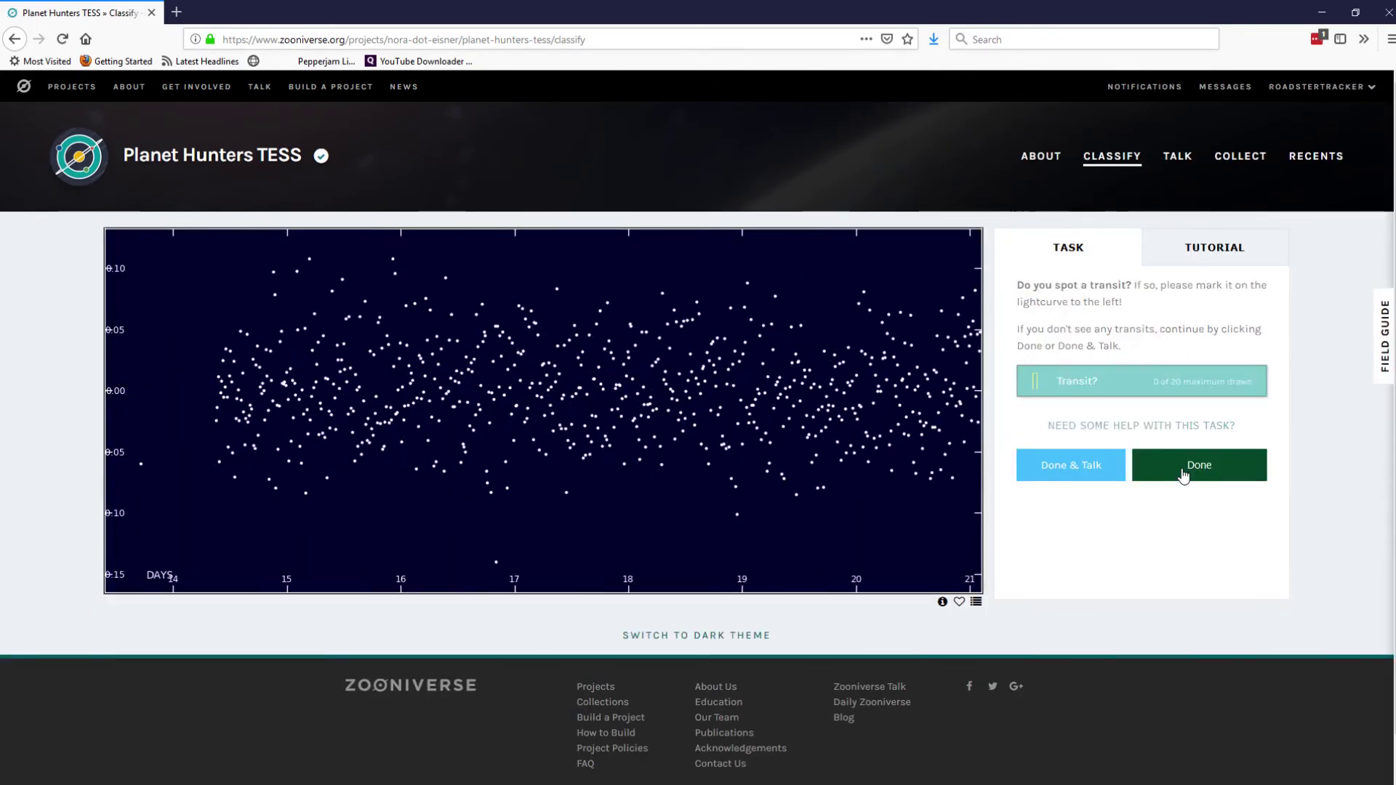
click(1183, 474)
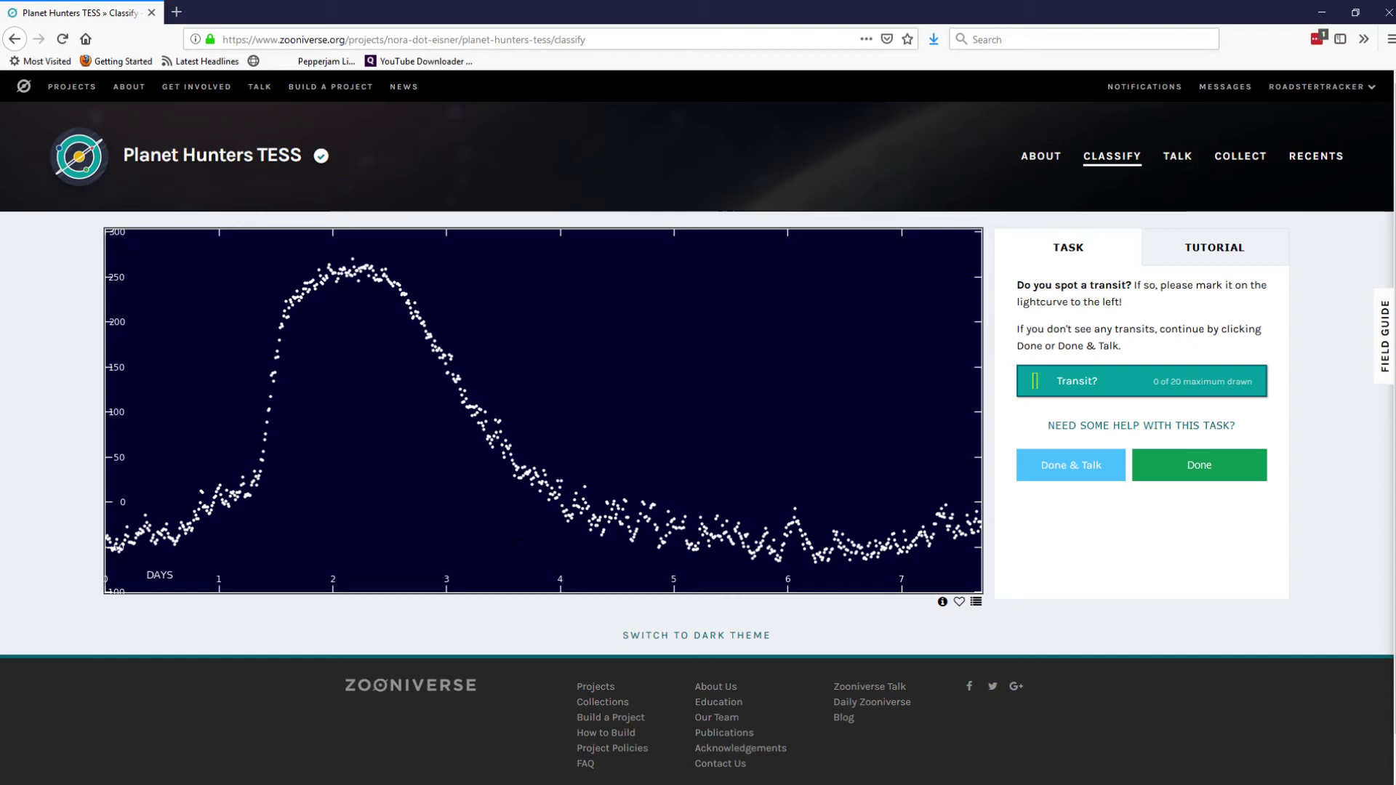
- Submit the flare curve to Talk and favourite subject 28447892 on its discussion page
click(1074, 476)
scroll(691, 291, down, 4)
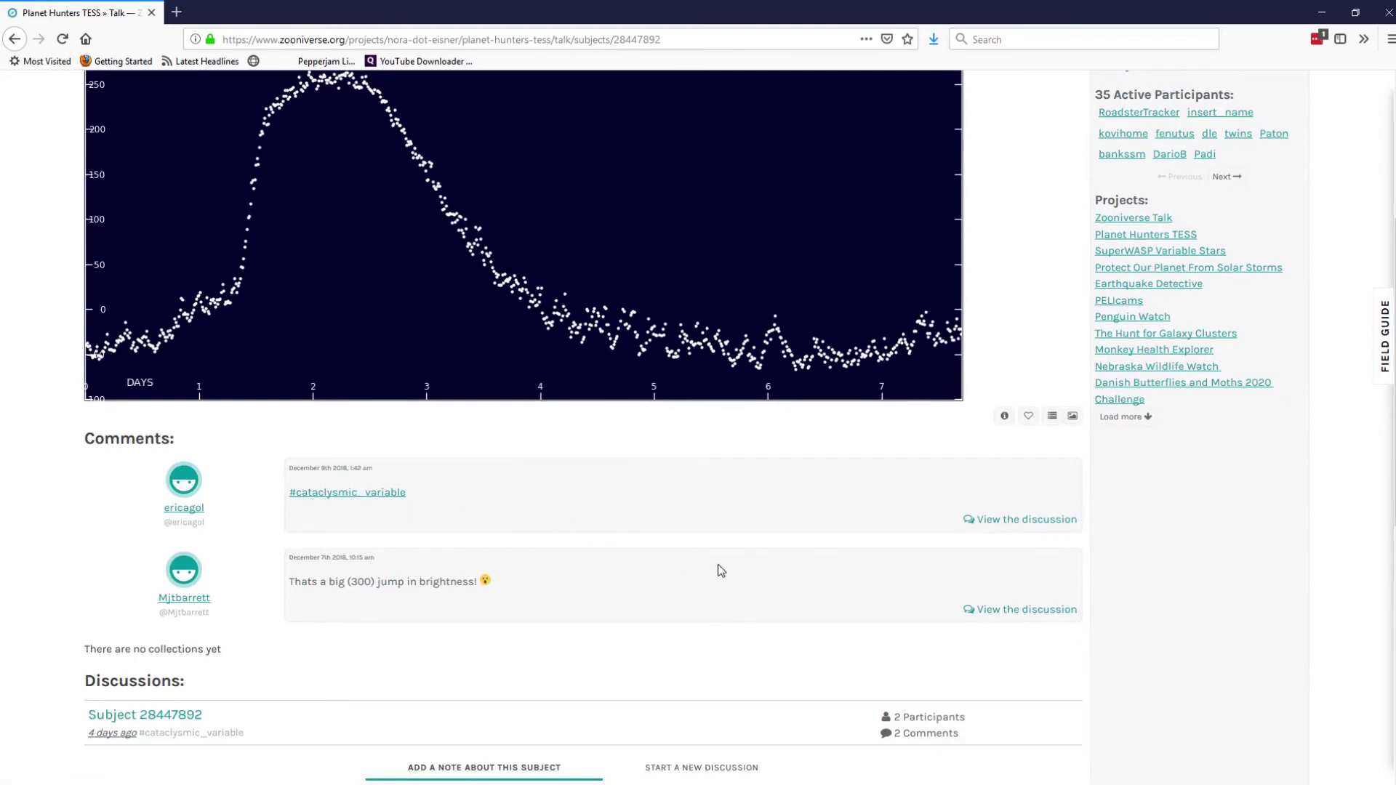
scroll(495, 542, down, 2)
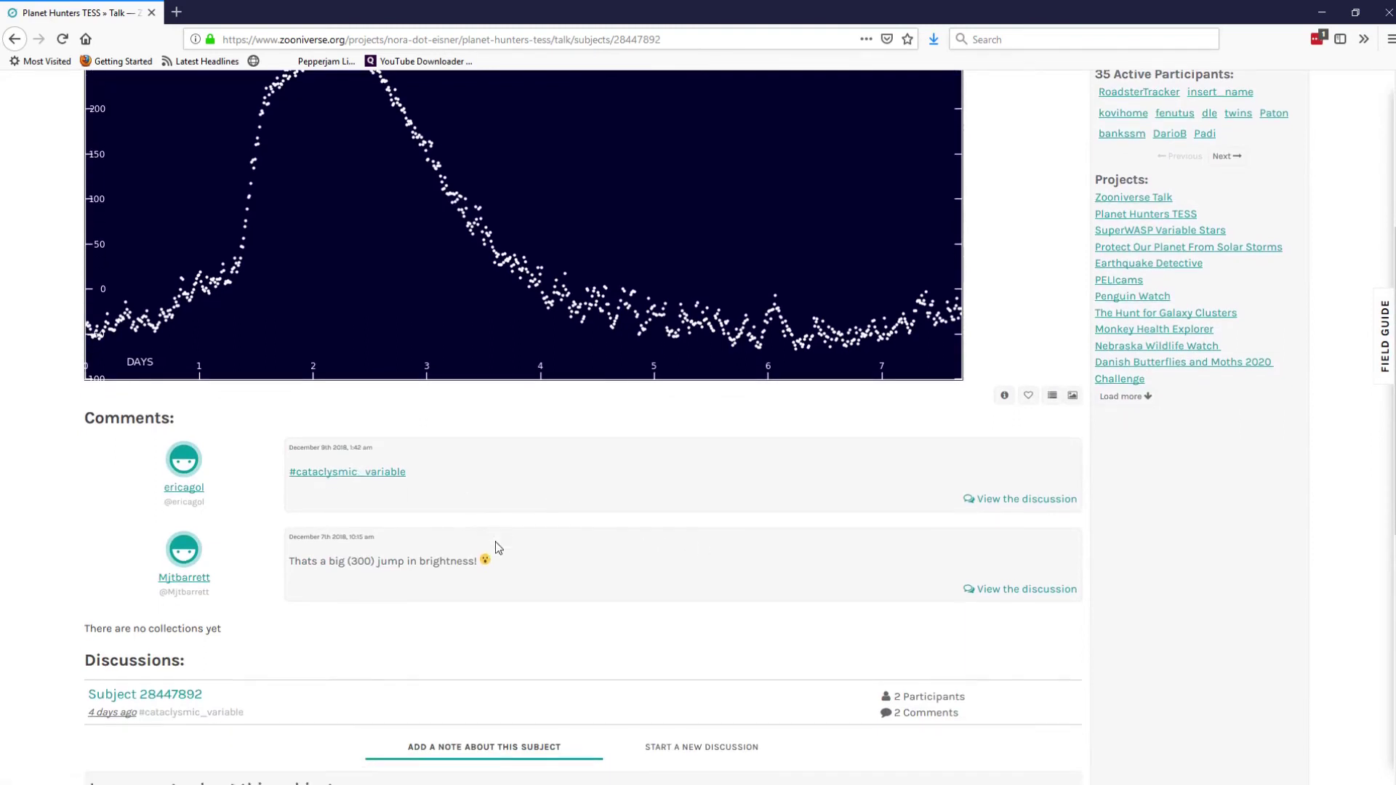
scroll(930, 517, up, 2)
click(1027, 416)
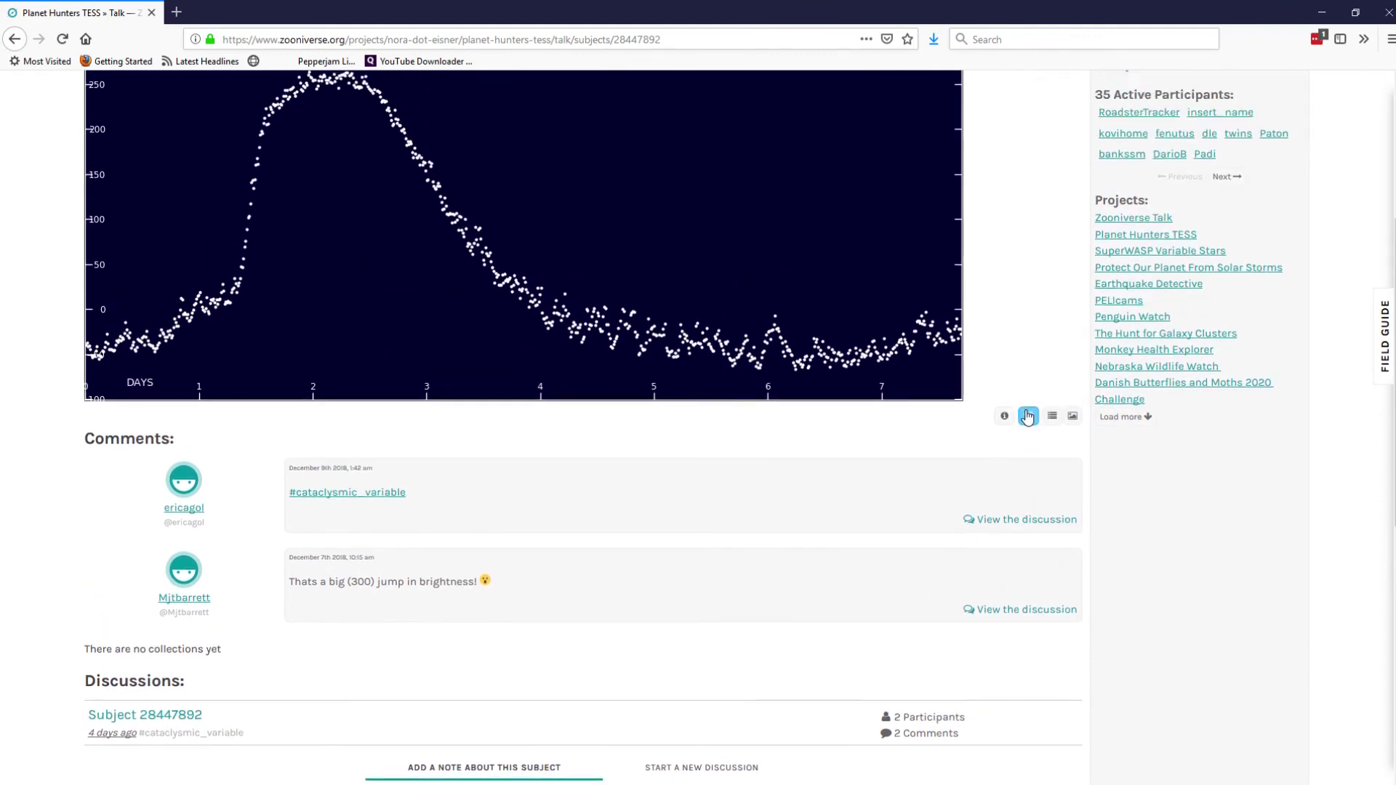
scroll(1047, 166, up, 4)
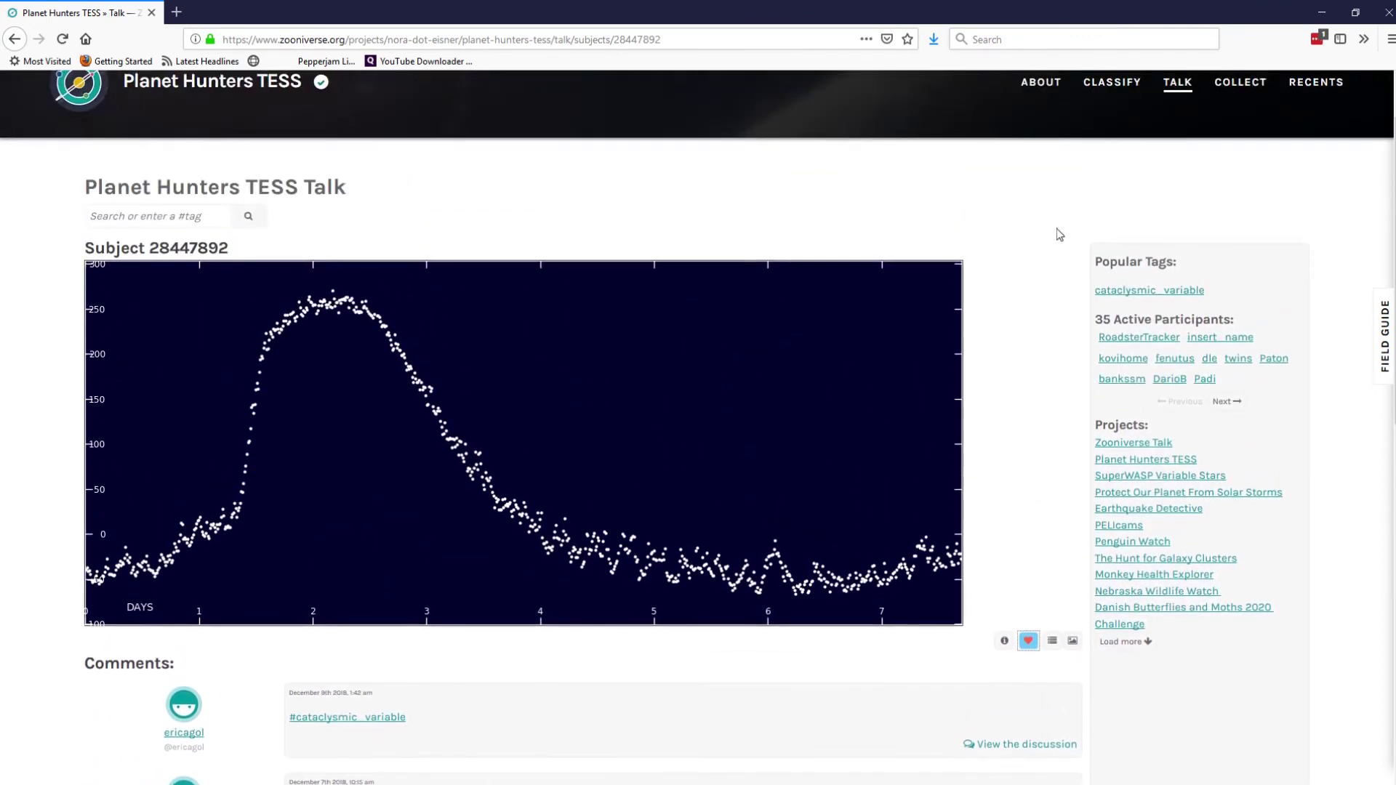
- Return to classifying and submit eight light curves (days 0–7 through 21–27) unmarked, with no transits
click(1112, 154)
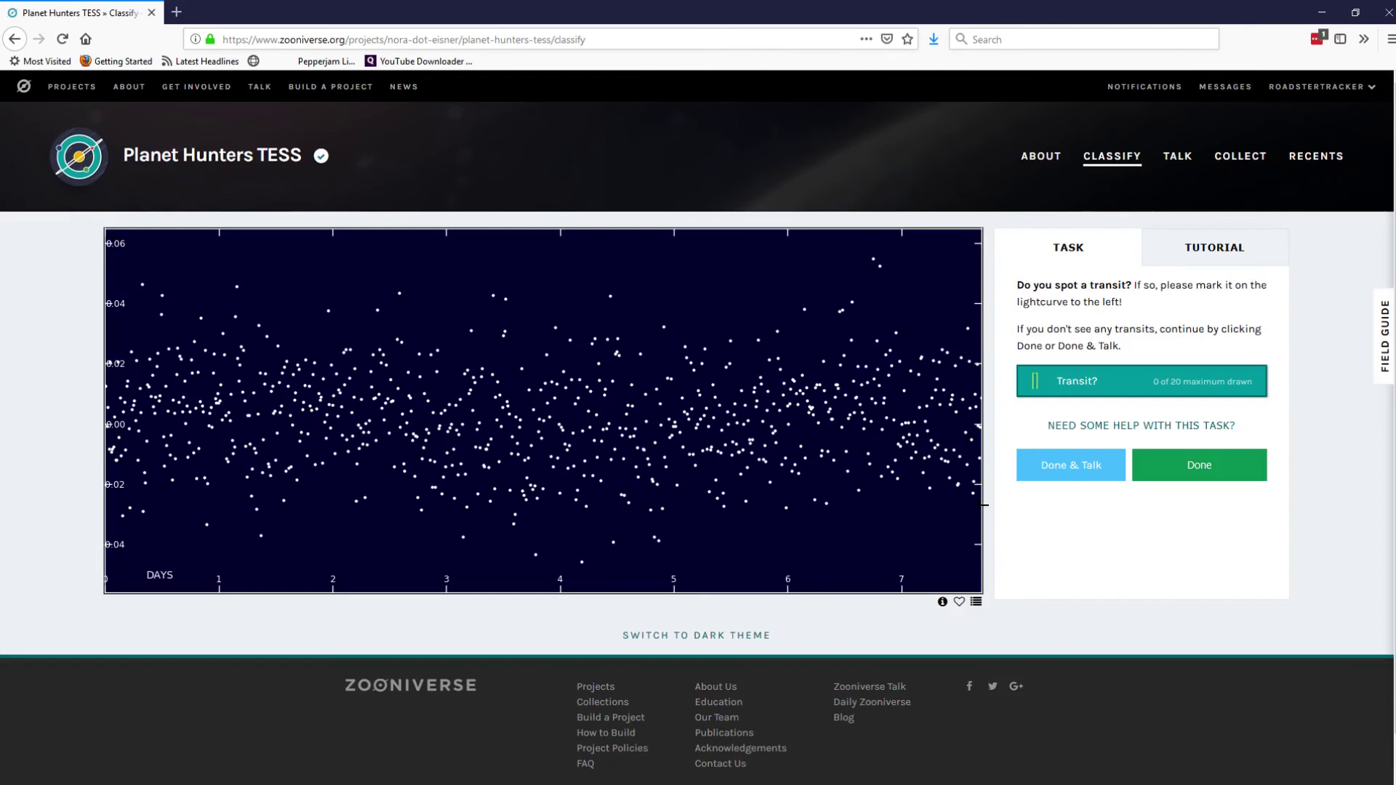
click(1188, 467)
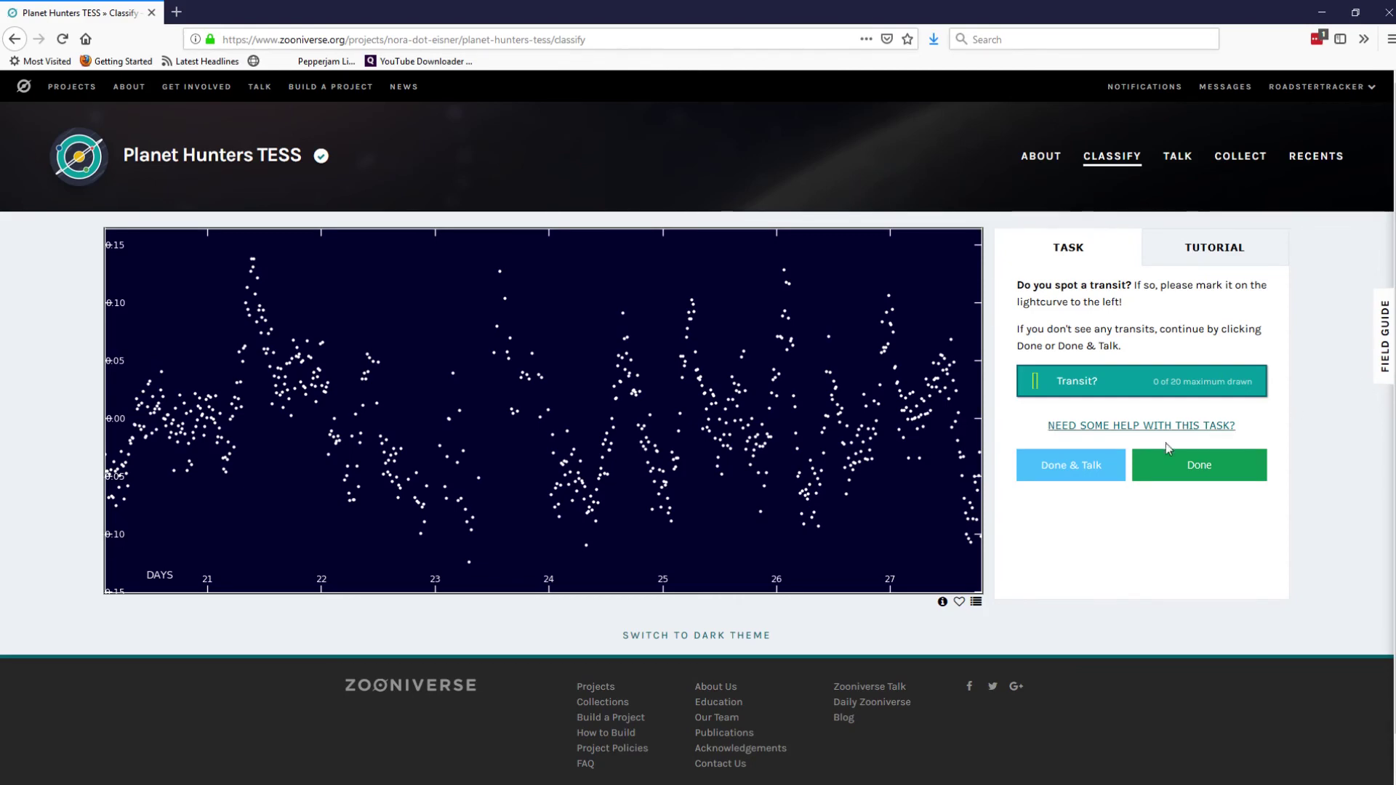
click(1247, 463)
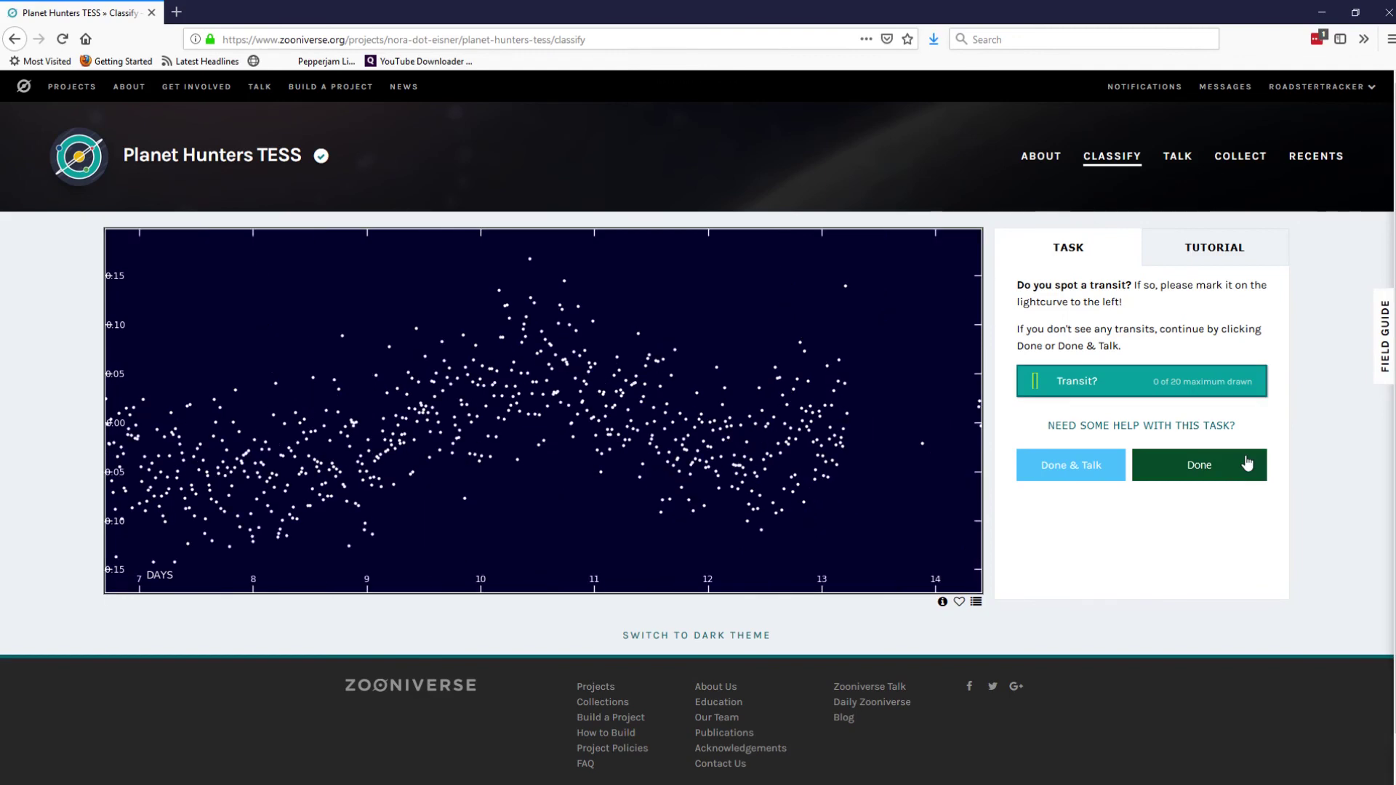
click(1246, 463)
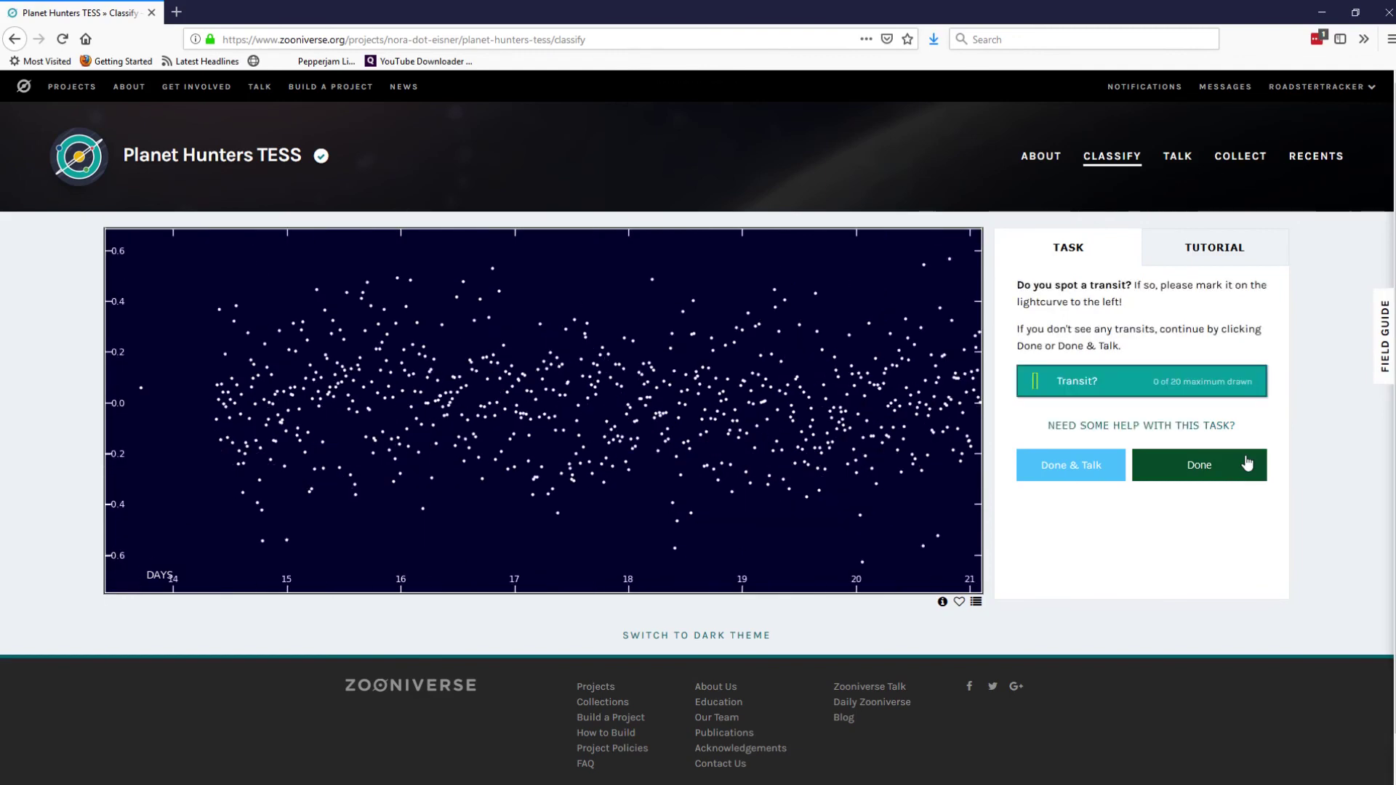
click(1247, 463)
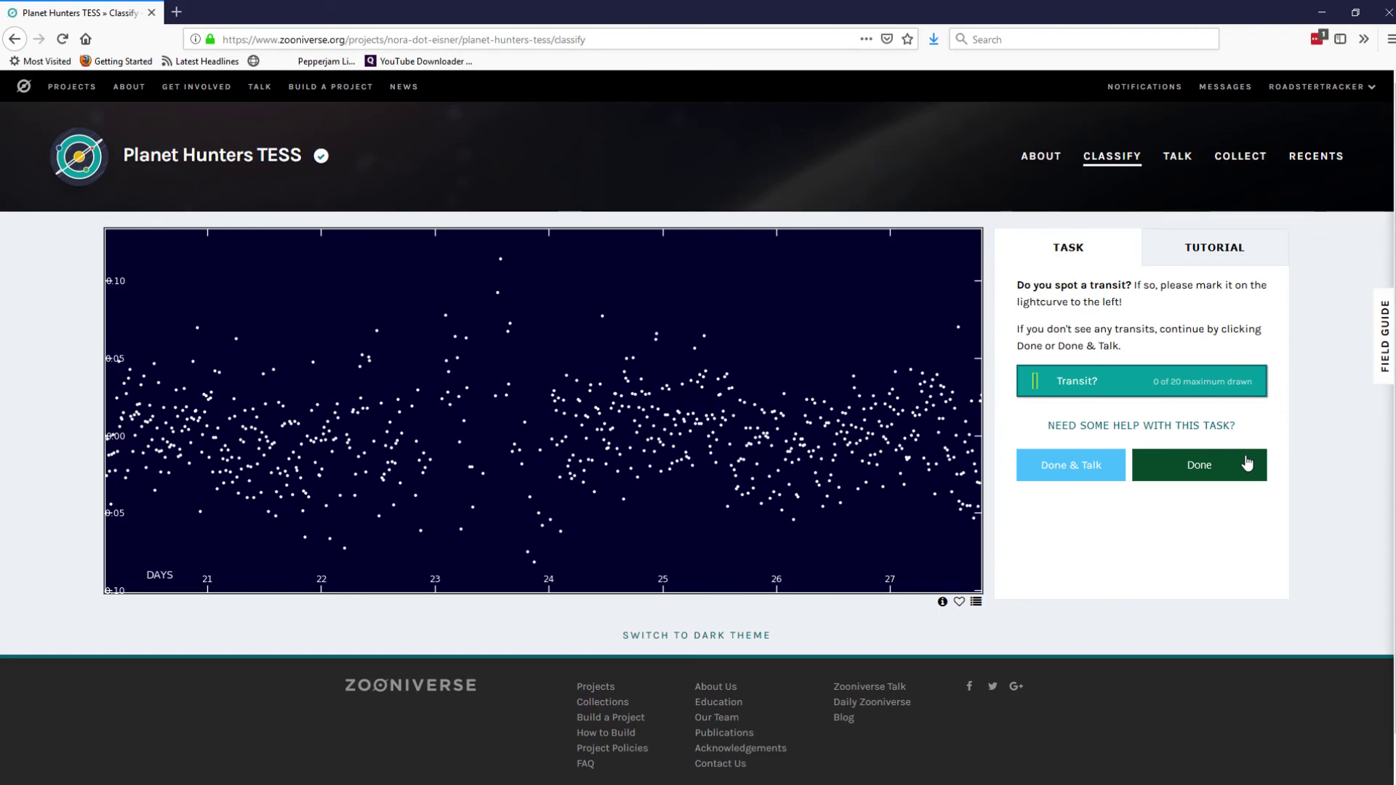
click(1246, 463)
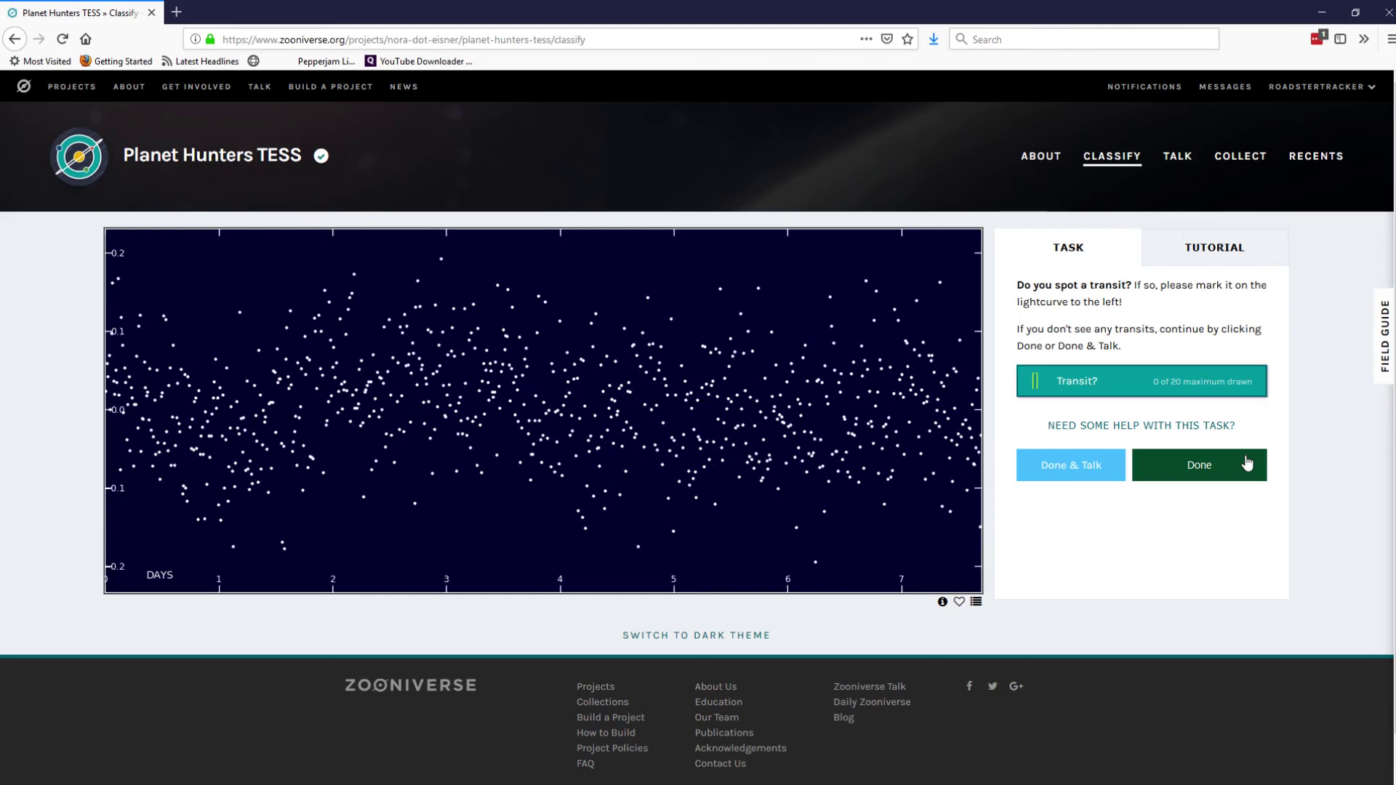
click(1247, 463)
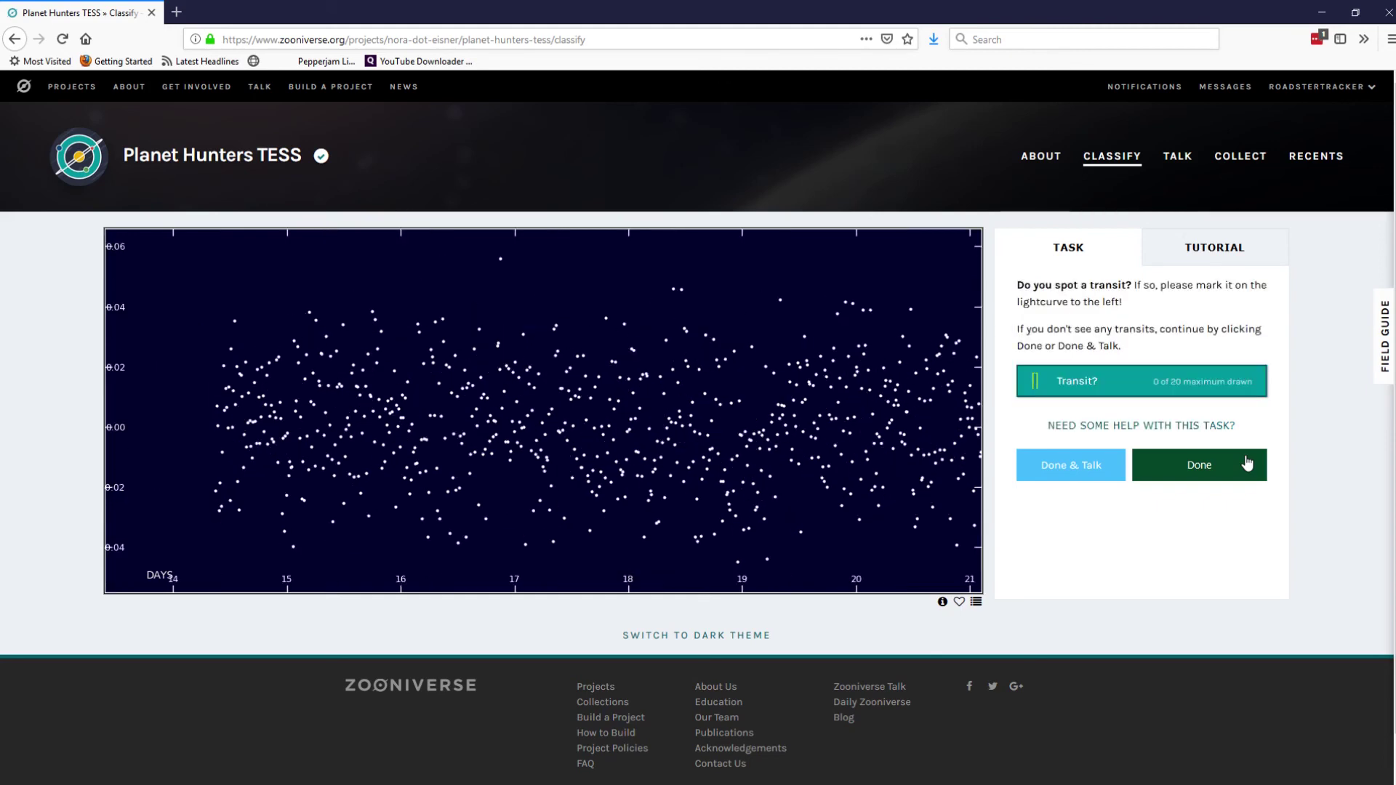
click(1247, 463)
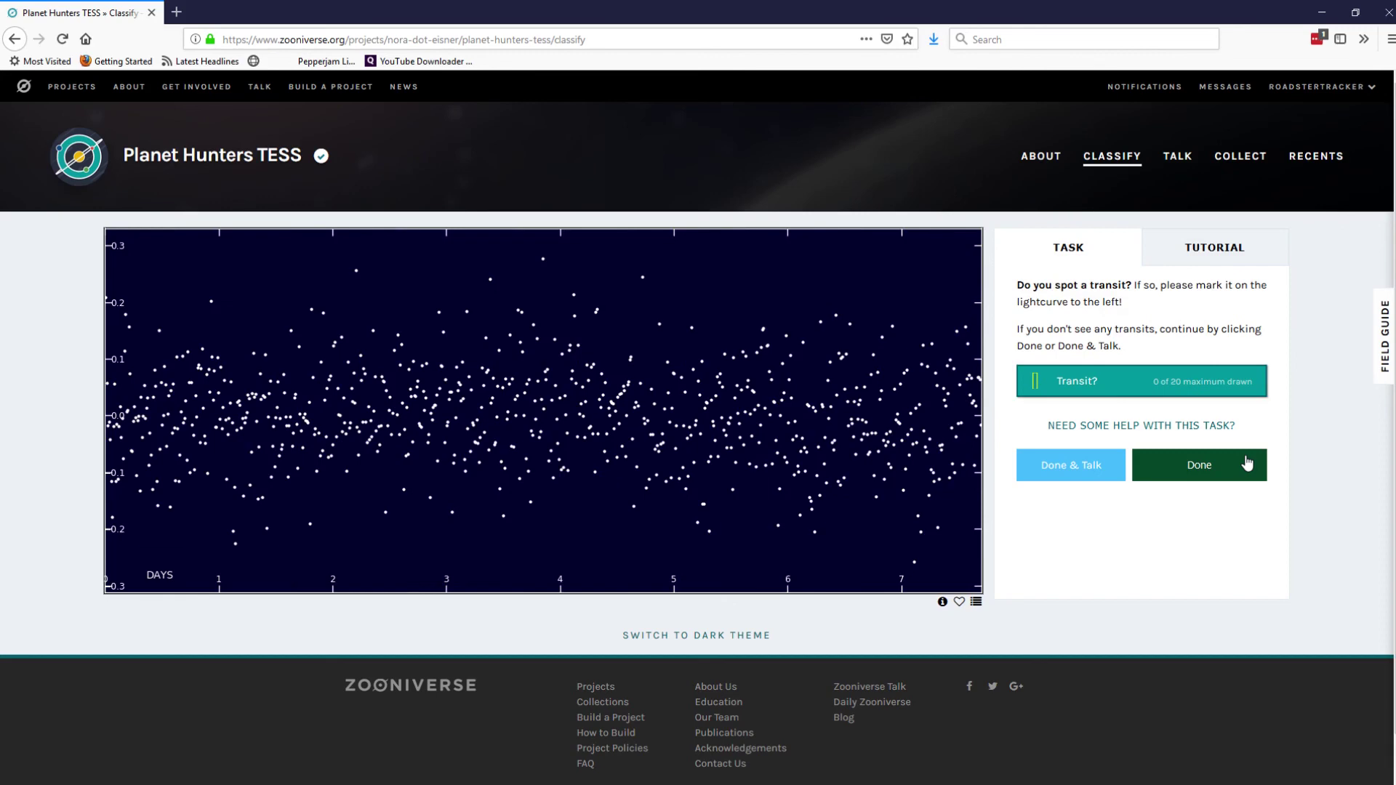
click(1247, 463)
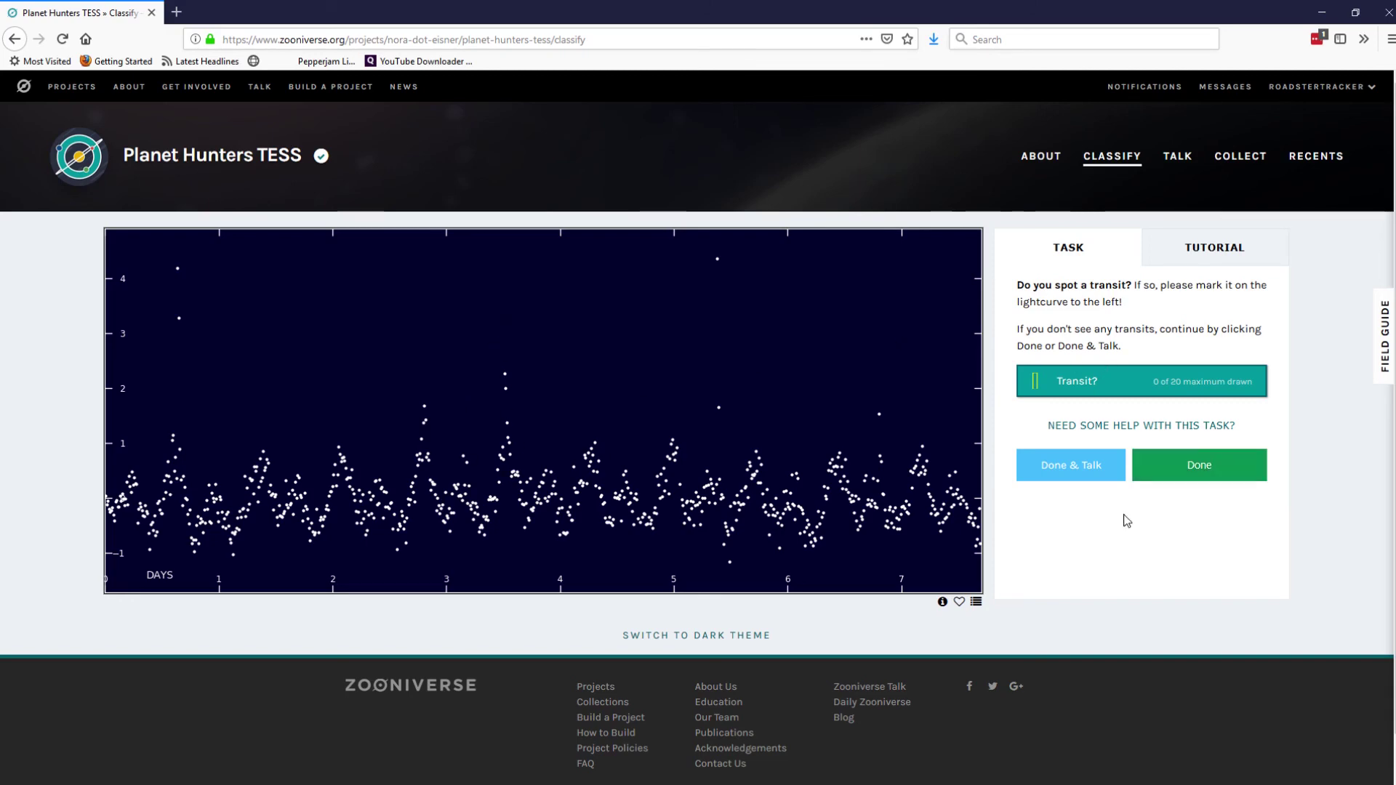
- Submit the spiky curve unmarked, then box the day 16–17 dip on the days 14–21 curve and submit
click(1156, 470)
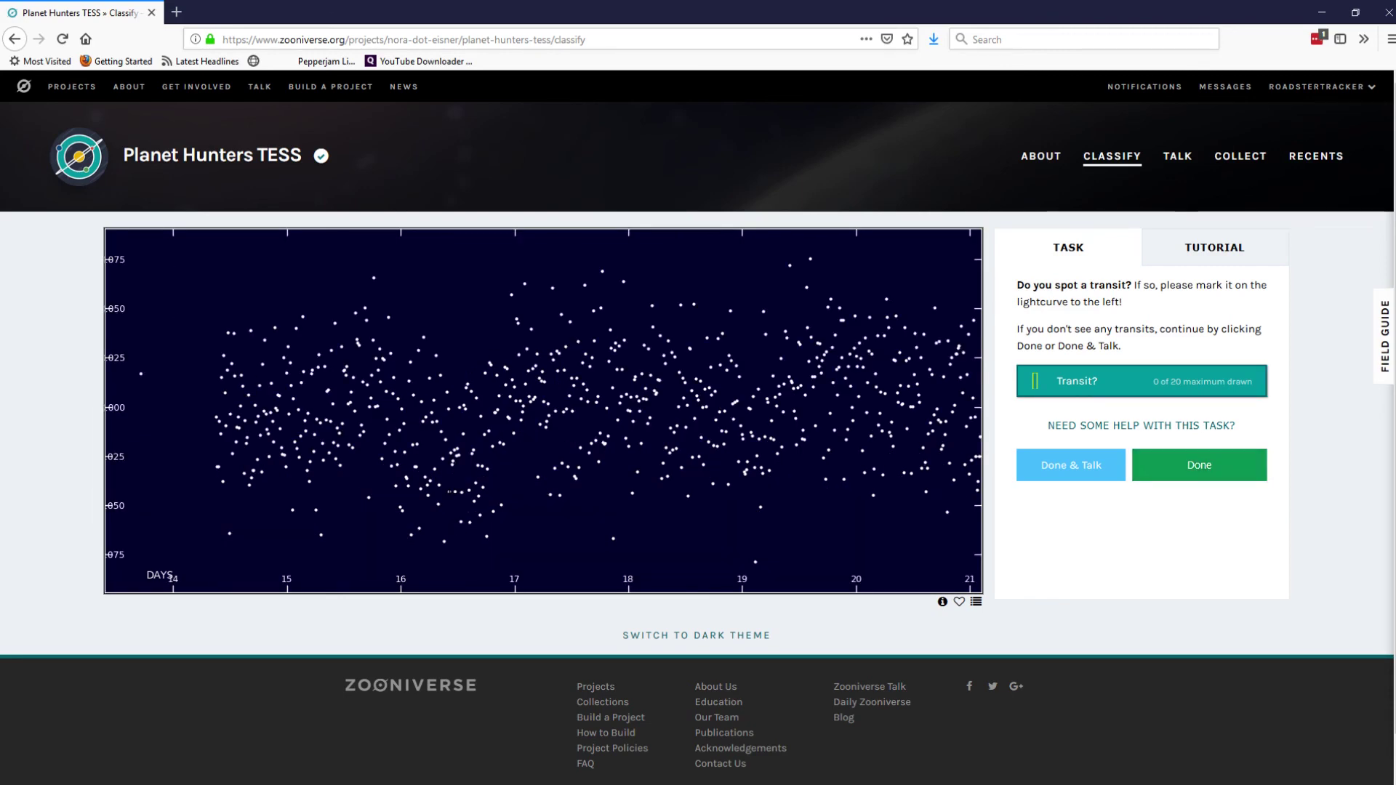
drag(393, 378, 508, 376)
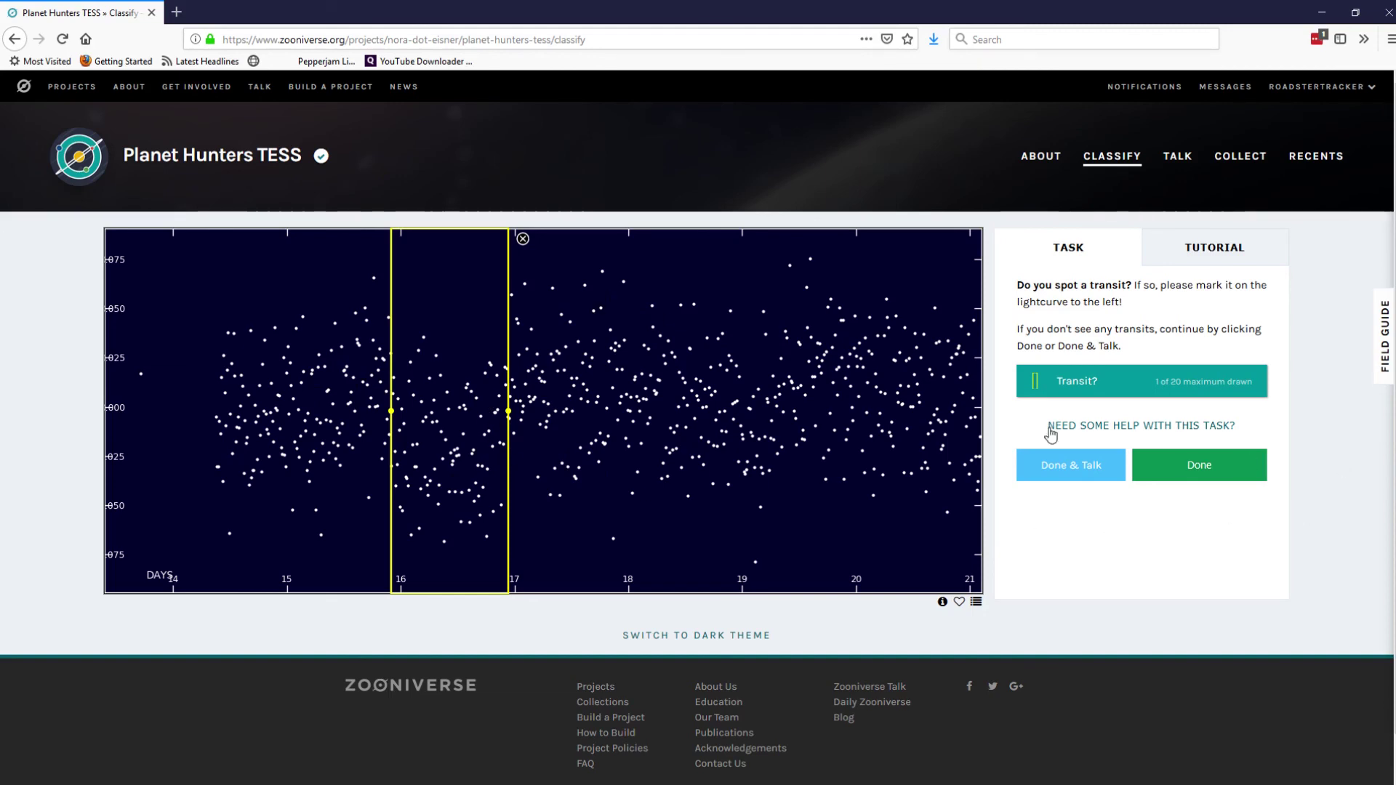
click(1212, 474)
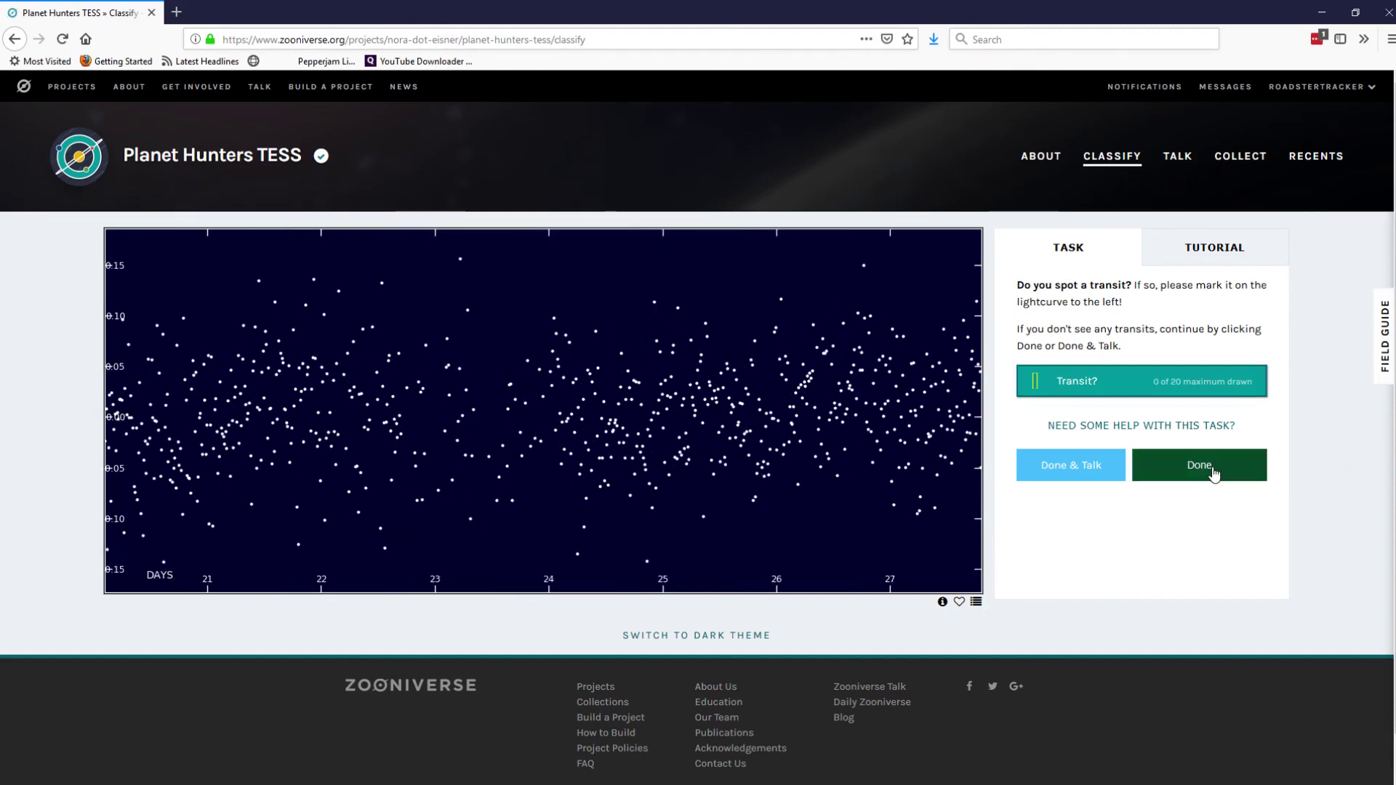